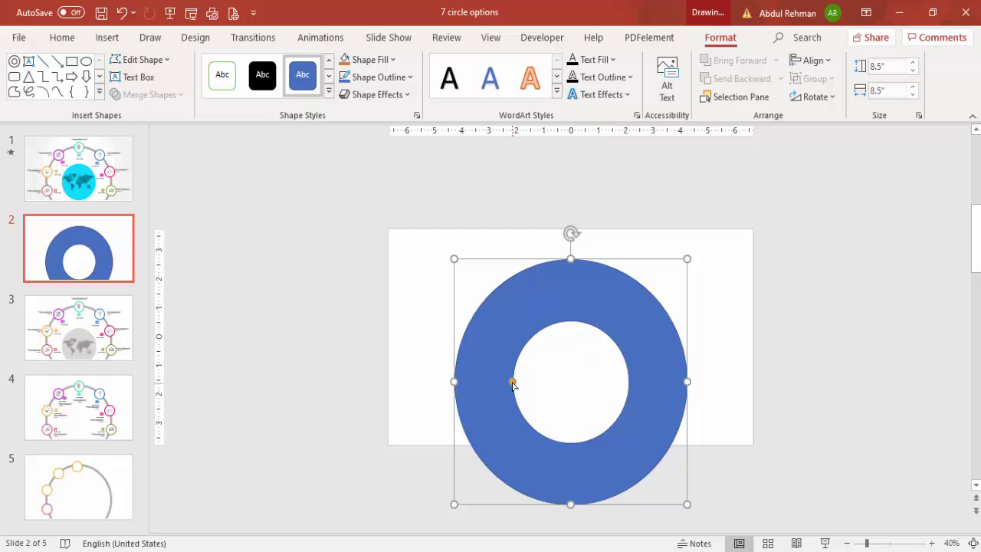
Step: Thin the blue donut into a narrow ring with no outline and a medium grey fill
{"action": "left_click_drag", "start_coordinate": [512, 382], "coordinate": [463, 385]}
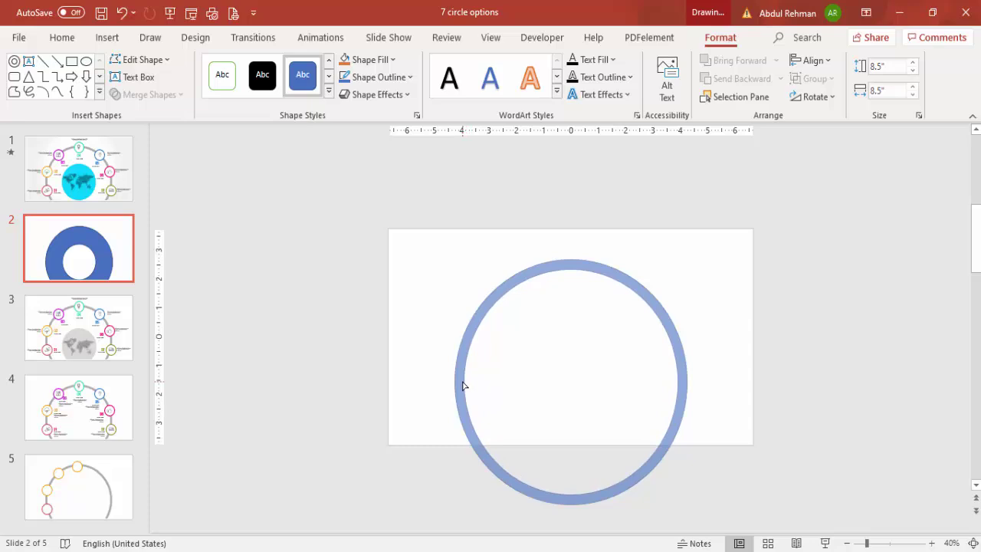
{"action": "left_click_drag", "start_coordinate": [463, 385], "coordinate": [463, 383]}
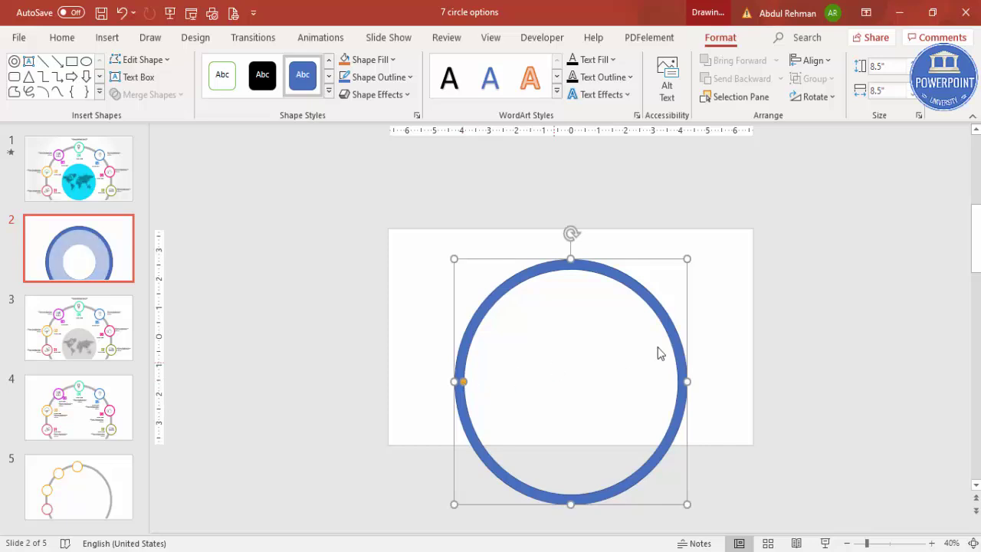
{"action": "left_click", "coordinate": [405, 76]}
{"action": "left_click", "coordinate": [385, 287]}
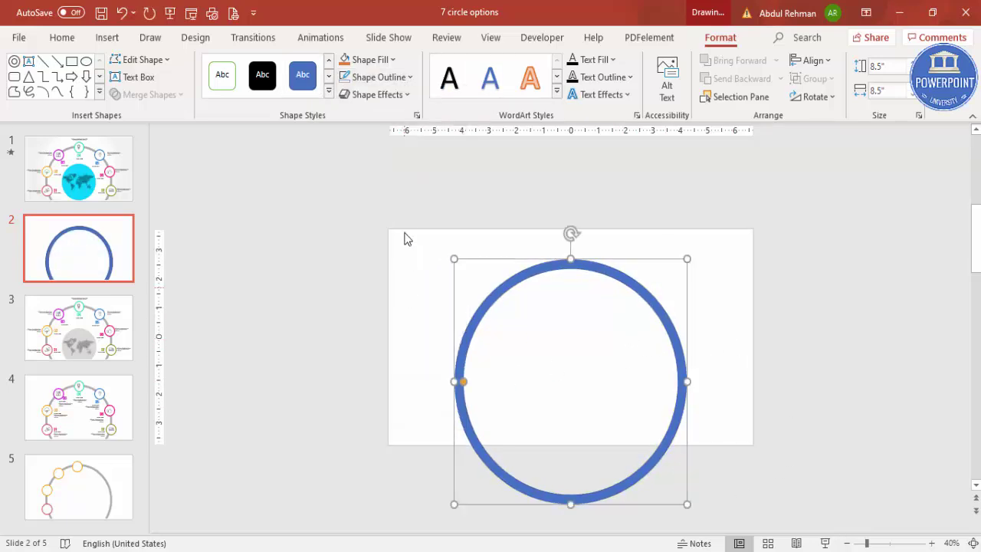
{"action": "left_click", "coordinate": [377, 59]}
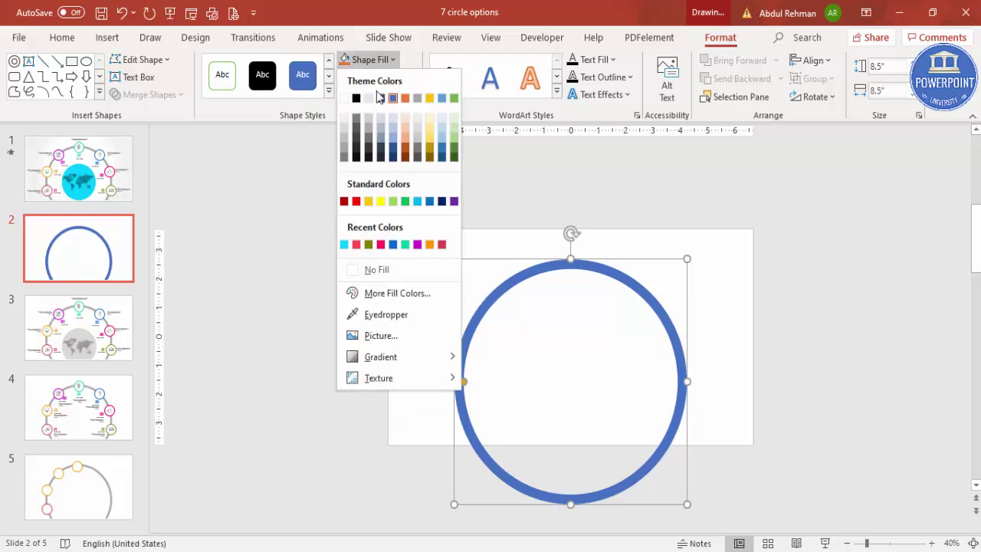
{"action": "left_click", "coordinate": [344, 156]}
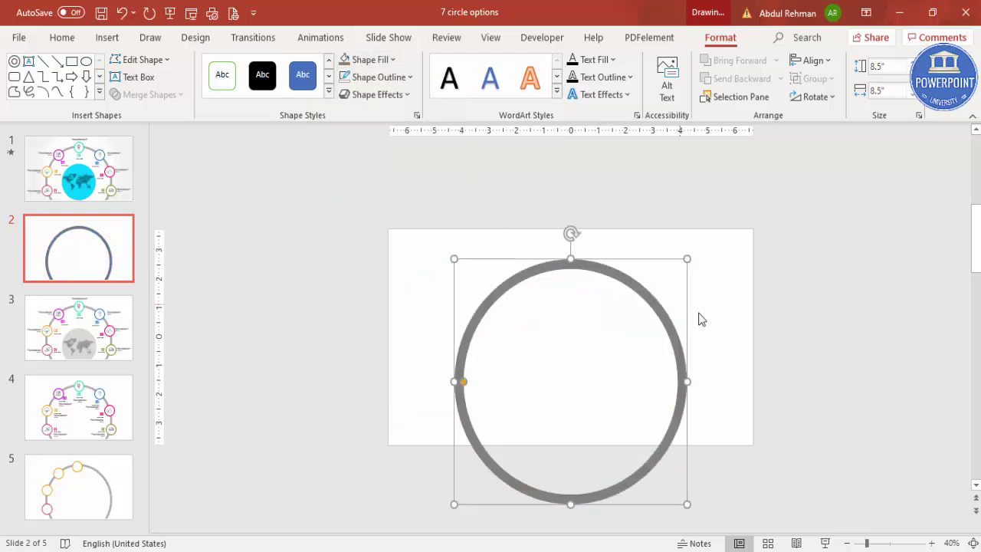
Step: Centre the grey ring horizontally on the slide
{"action": "left_click", "coordinate": [812, 60]}
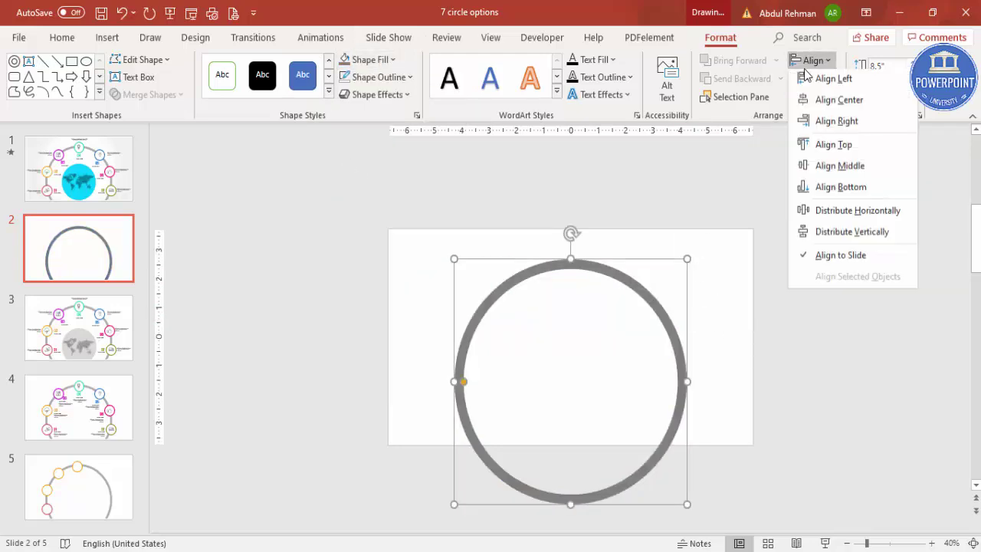
{"action": "left_click", "coordinate": [840, 104]}
{"action": "left_click", "coordinate": [852, 310]}
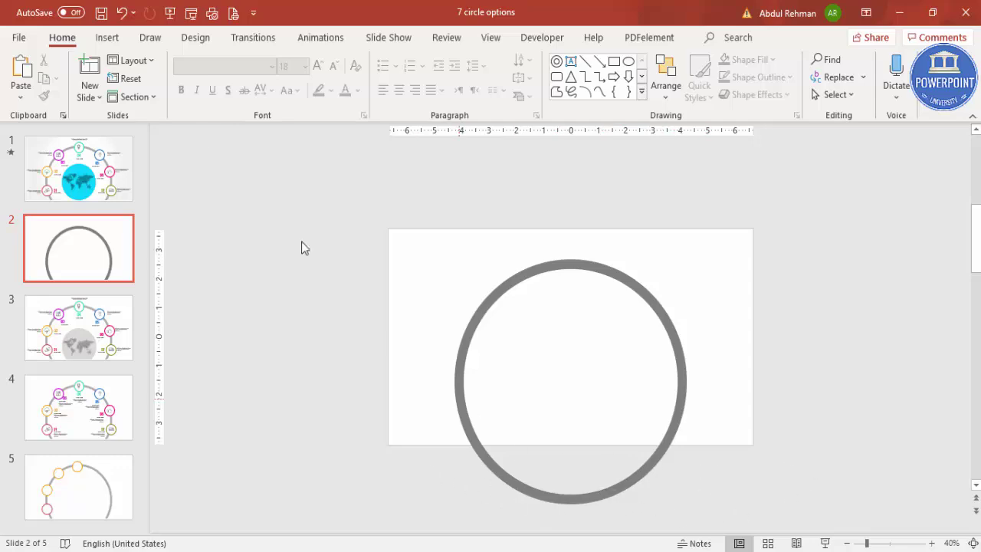
Step: Draw a rectangle covering the bottom part of the grey ring
{"action": "left_click", "coordinate": [115, 42]}
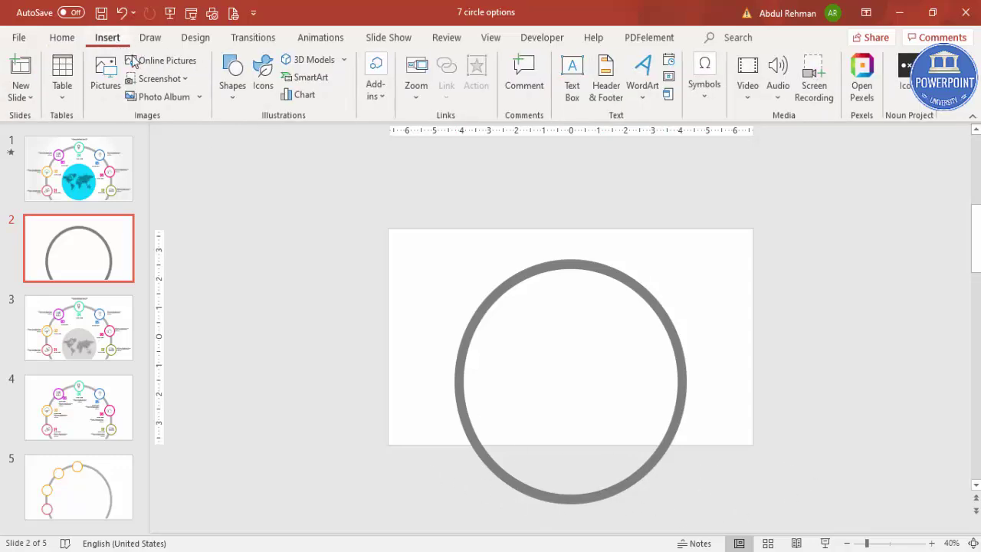
{"action": "left_click", "coordinate": [233, 98]}
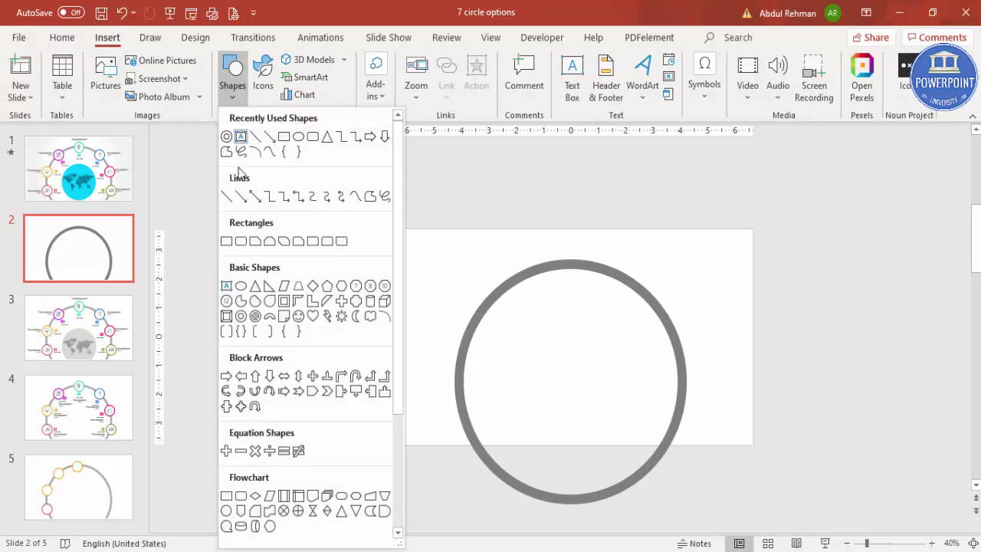
{"action": "left_click", "coordinate": [226, 241]}
{"action": "left_click_drag", "start_coordinate": [389, 446], "coordinate": [753, 531]}
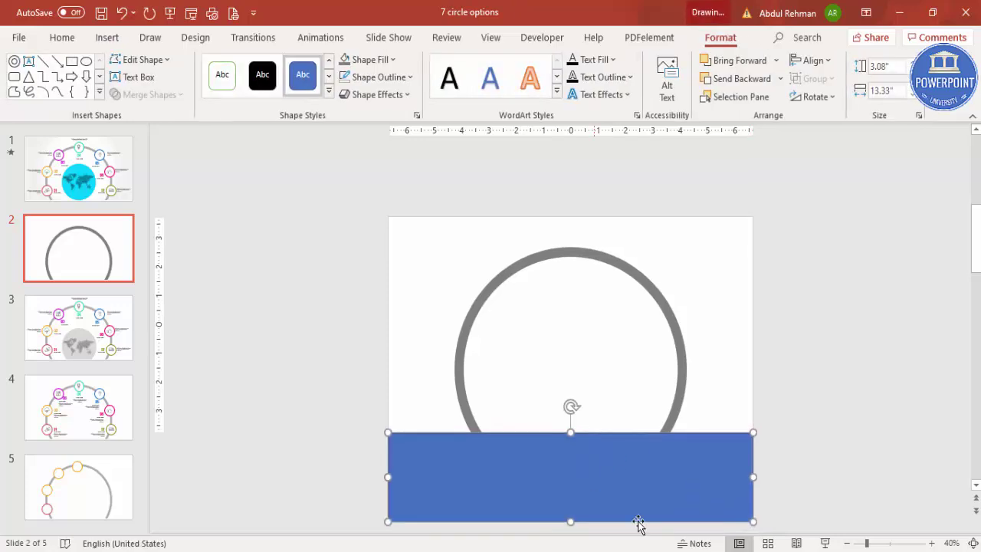
Step: Subtract the rectangle from the ring with Merge Shapes to leave a grey arch
{"action": "left_click", "coordinate": [682, 364]}
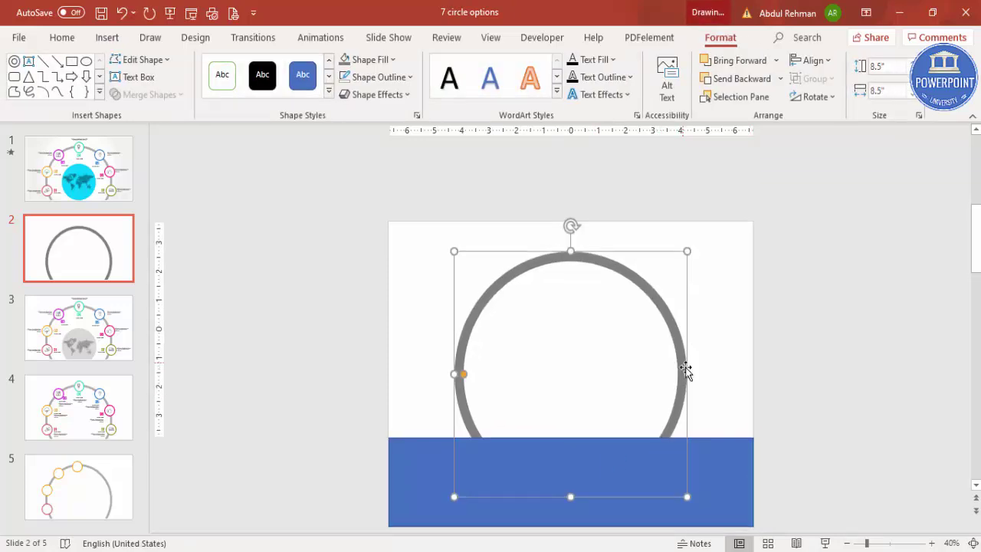
{"action": "left_click", "coordinate": [728, 463], "text": "shift"}
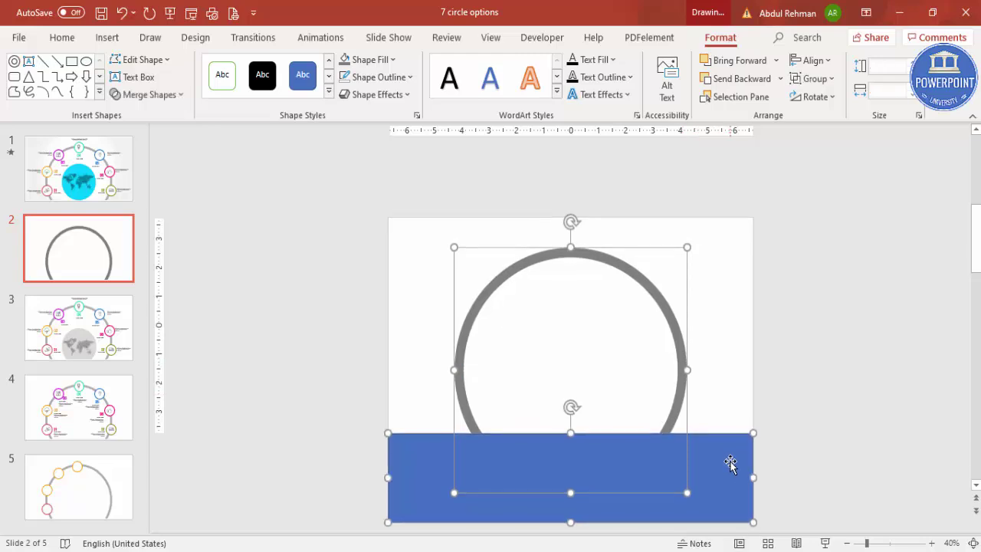
{"action": "left_click", "coordinate": [165, 96]}
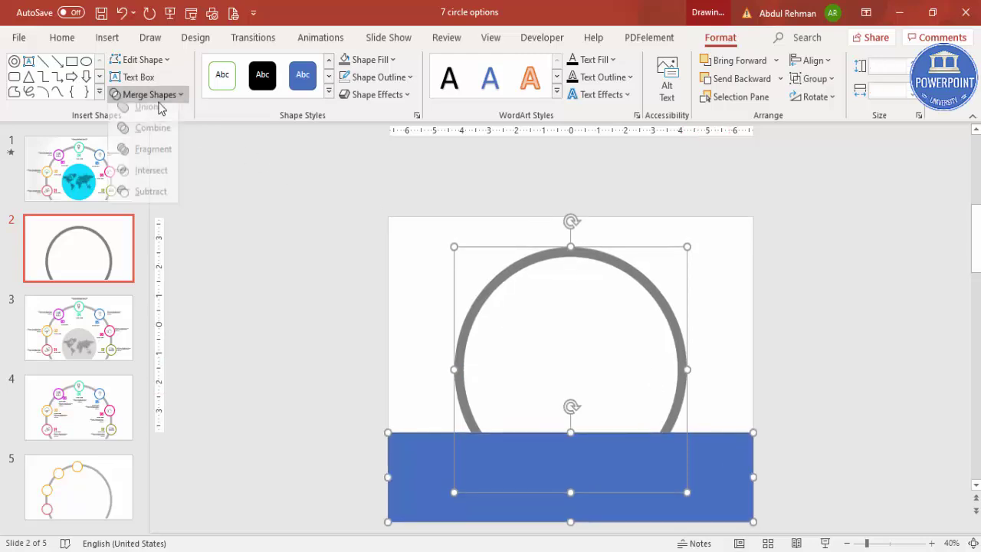
{"action": "left_click", "coordinate": [164, 201]}
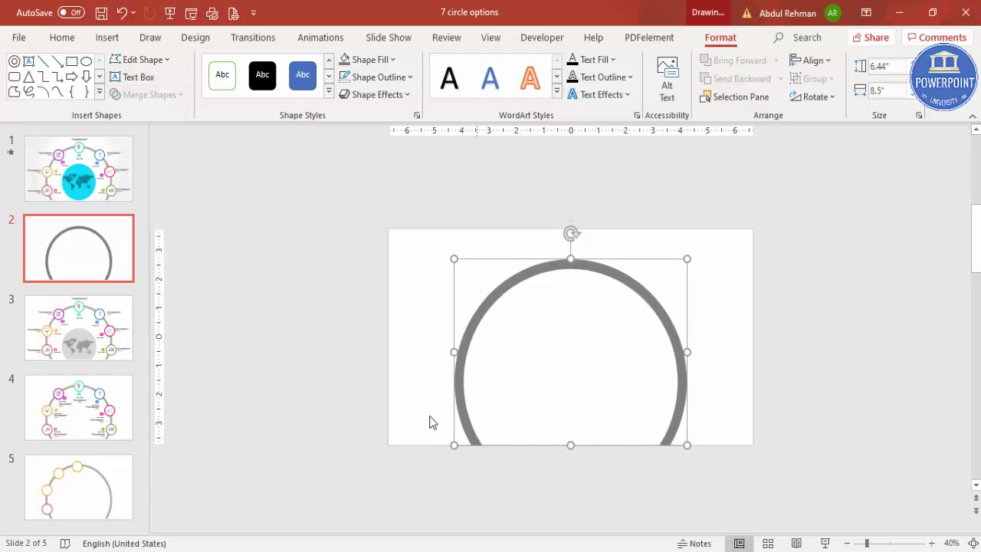
{"action": "left_click", "coordinate": [783, 323]}
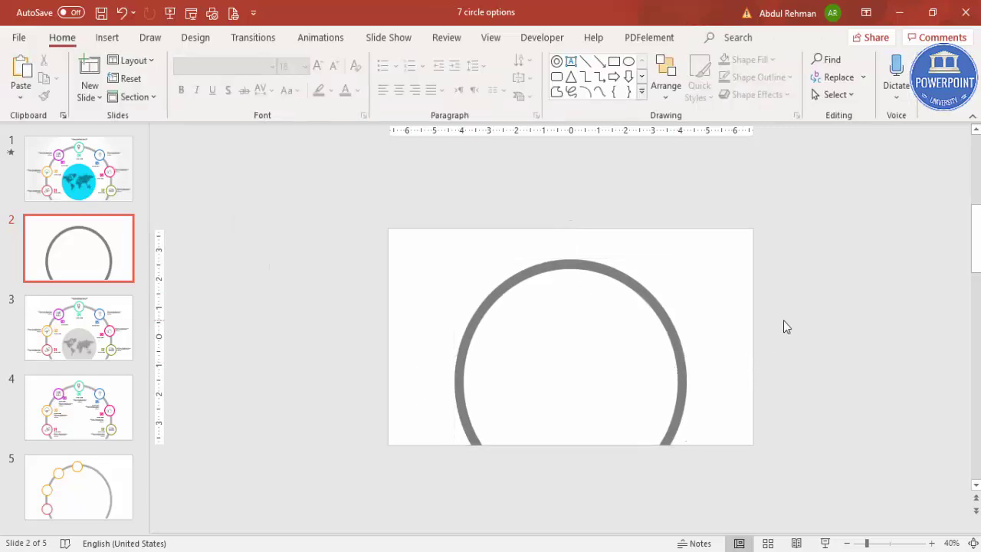
Step: Fit the slide to the window and draw a small oval circle on the arch's lower-left end
{"action": "left_click", "coordinate": [973, 543]}
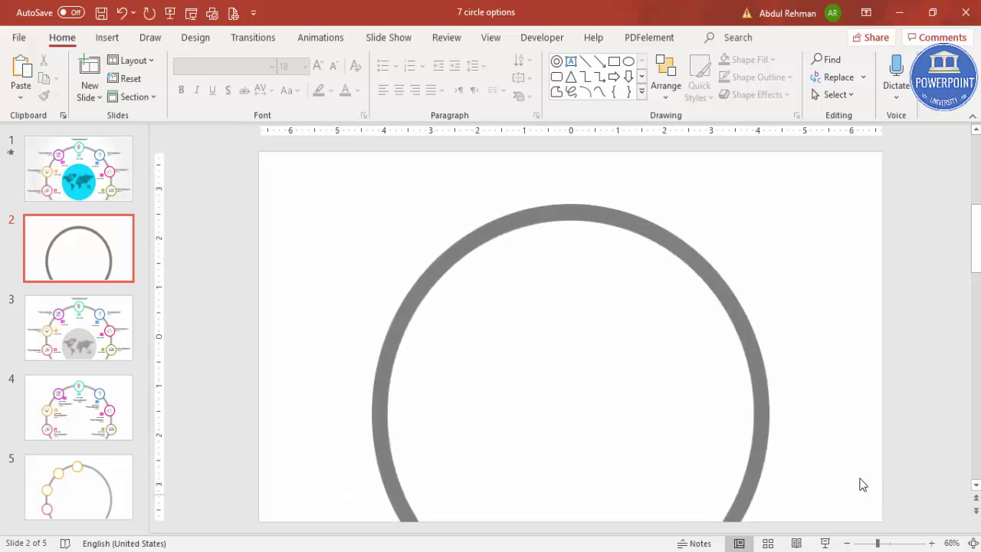
{"action": "left_click", "coordinate": [107, 36]}
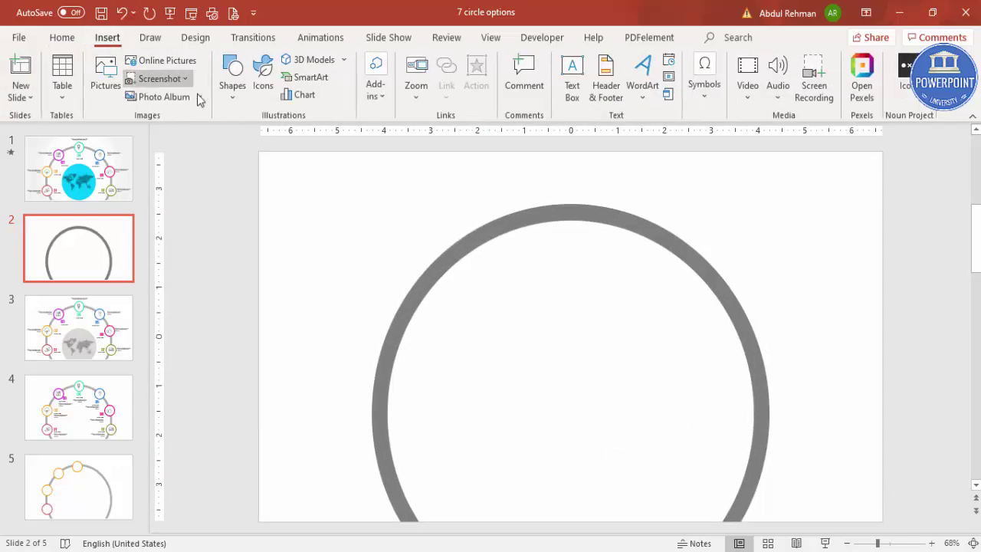
{"action": "left_click", "coordinate": [233, 91]}
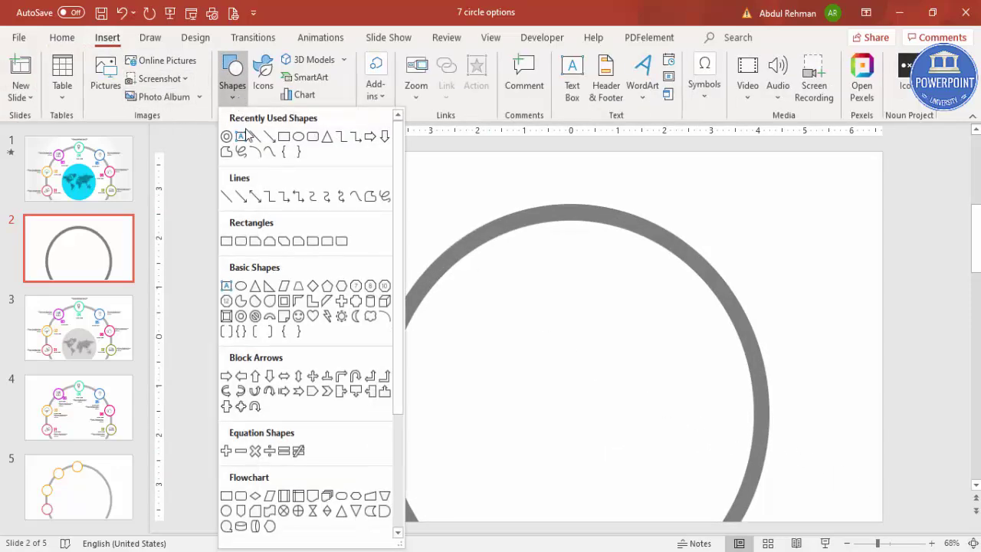
{"action": "left_click", "coordinate": [243, 286]}
{"action": "mouse_move", "coordinate": [419, 421]}
{"action": "left_mouse_down"}
{"action": "mouse_move", "coordinate": [459, 455]}
{"action": "mouse_move", "coordinate": [465, 482]}
{"action": "mouse_move", "coordinate": [424, 455]}
{"action": "mouse_move", "coordinate": [395, 470]}
{"action": "mouse_move", "coordinate": [396, 460]}
{"action": "left_mouse_up"}
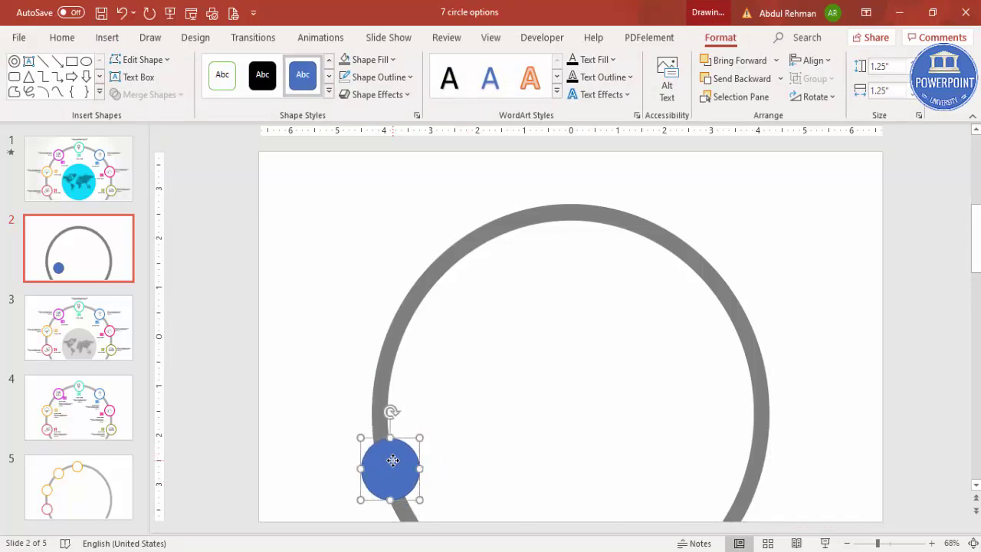
Step: Give the small circle a red outline thickened to 10 pt
{"action": "left_click", "coordinate": [398, 79]}
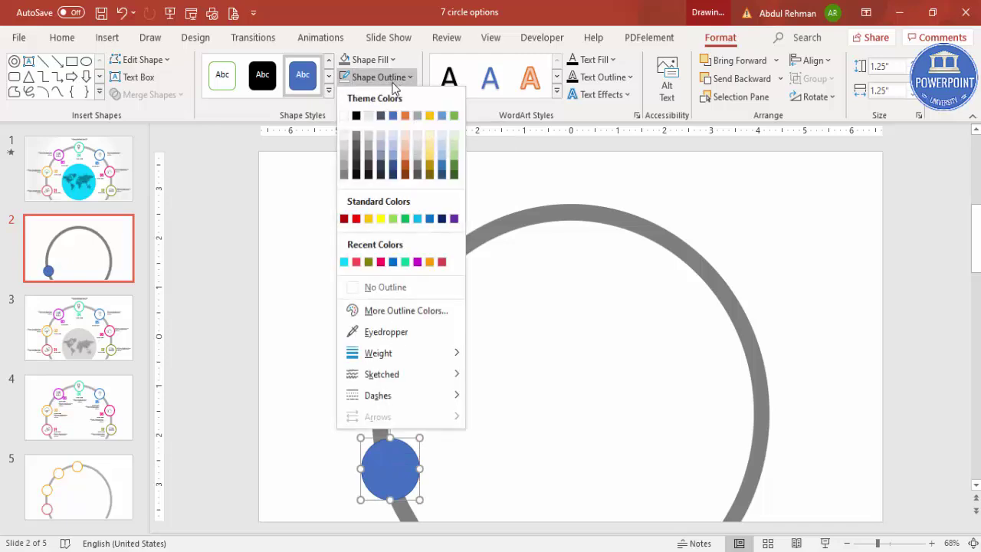
{"action": "left_click", "coordinate": [356, 262]}
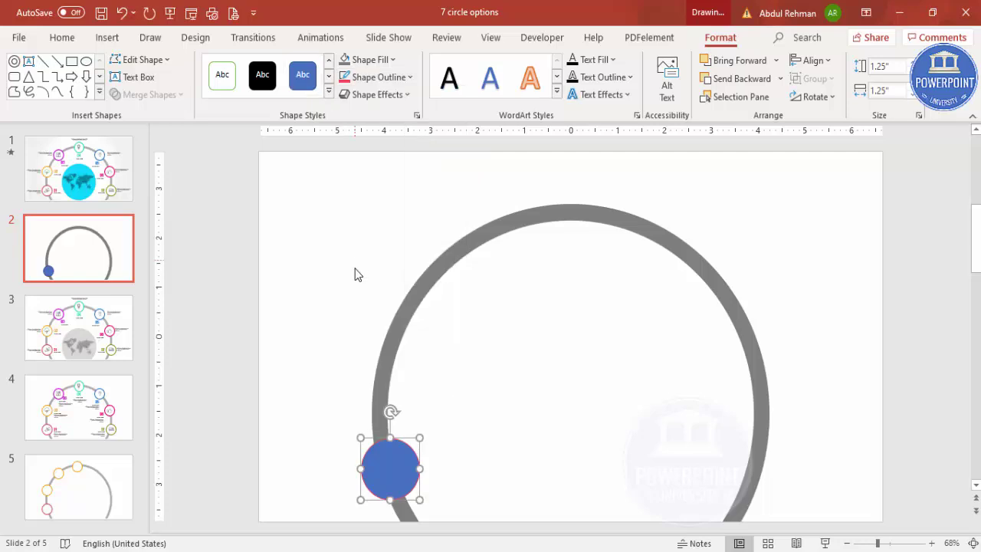
{"action": "right_click", "coordinate": [390, 456]}
{"action": "key", "text": "Escape"}
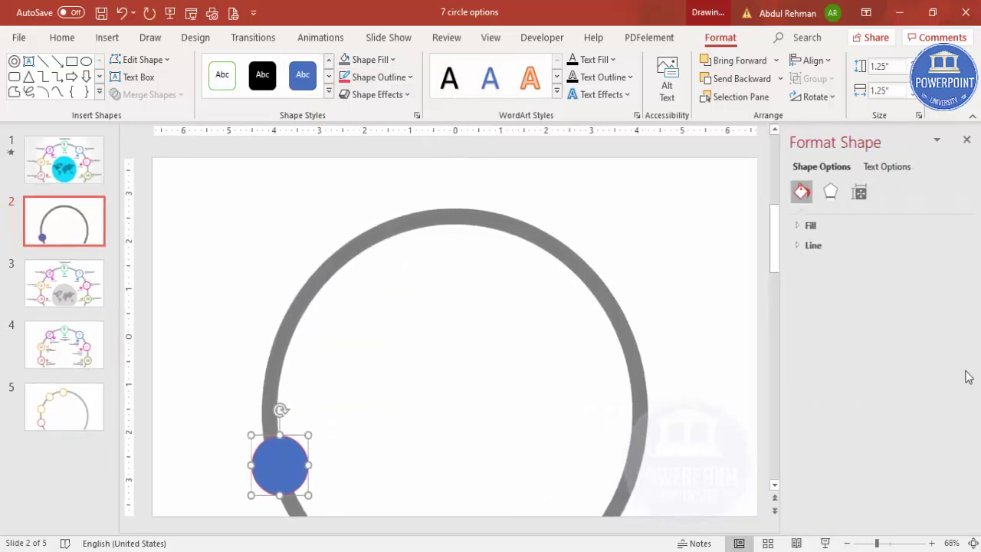
{"action": "left_click", "coordinate": [812, 245]}
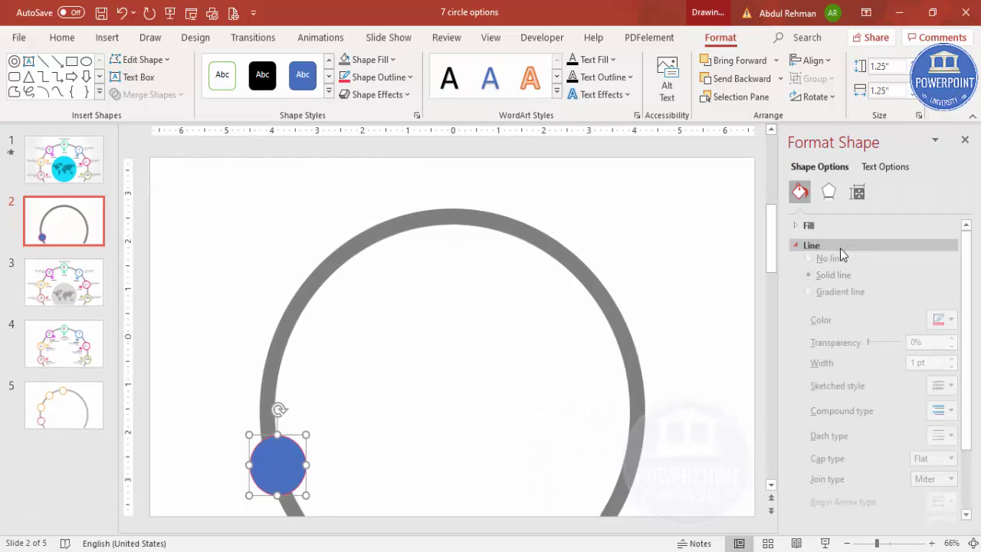
{"action": "left_click", "coordinate": [953, 369]}
{"action": "left_click", "coordinate": [954, 369]}
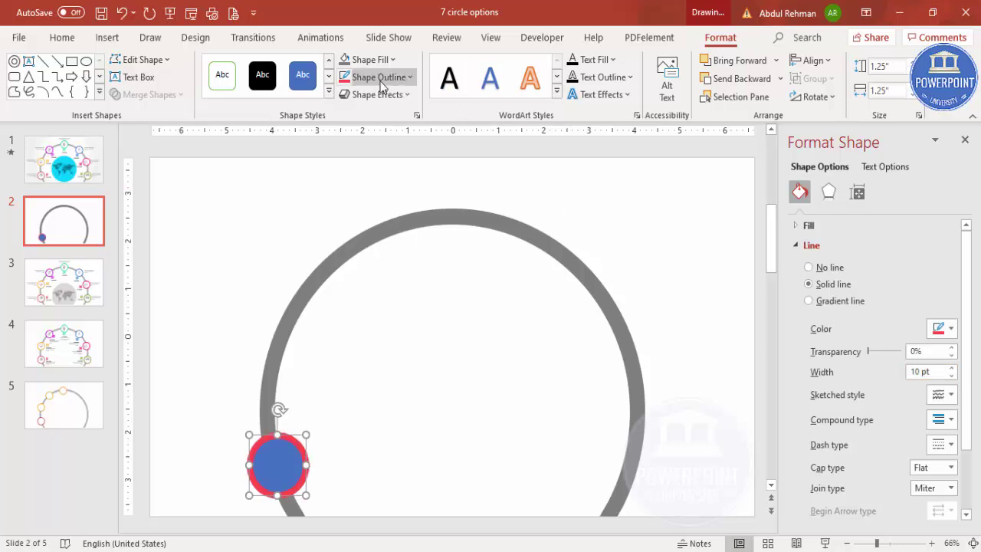
Step: Fill the circle with white, forming a red ring, and reselect it
{"action": "left_click", "coordinate": [371, 59]}
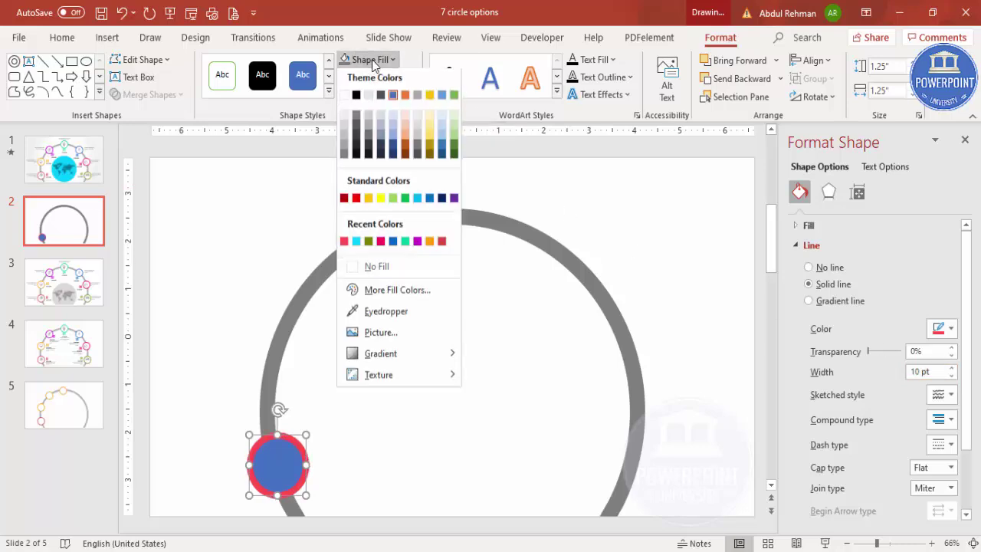
{"action": "left_click", "coordinate": [347, 102]}
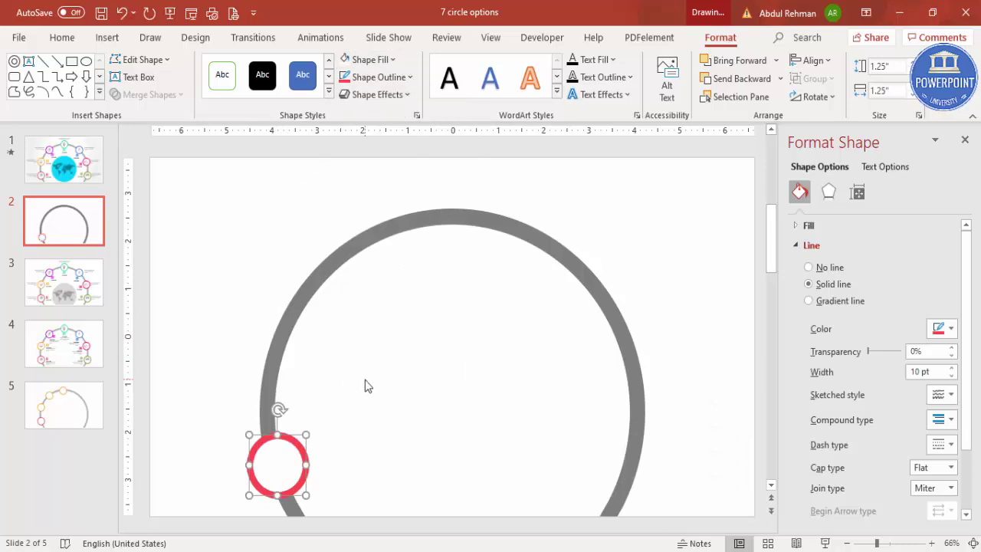
{"action": "left_click", "coordinate": [365, 380]}
{"action": "left_click", "coordinate": [278, 460]}
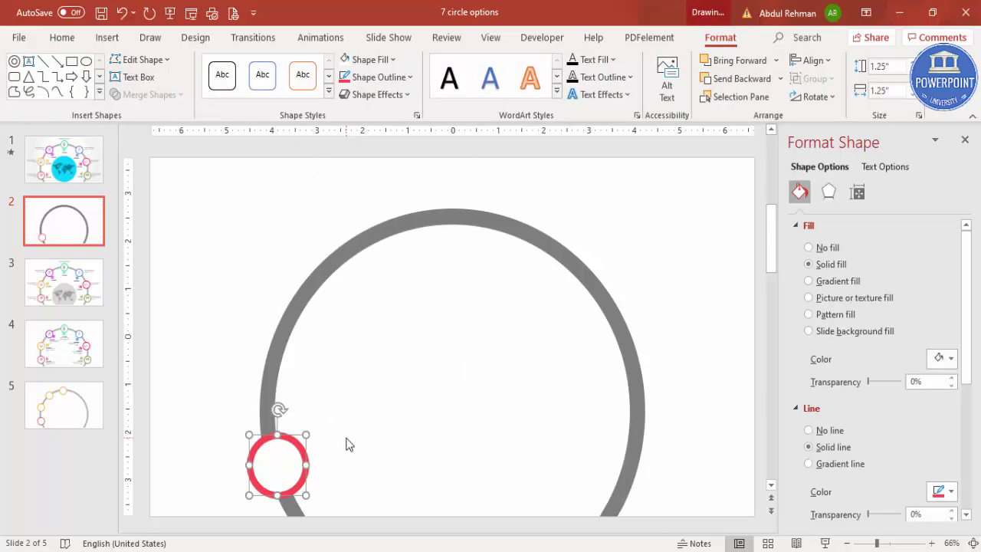
Step: Copy the red ring up the arc and place Ctrl+D duplicates along both sides
{"action": "left_click_drag", "start_coordinate": [281, 456], "coordinate": [462, 245]}
{"action": "scroll", "coordinate": [462, 245], "scroll_direction": "down", "scroll_amount": 1}
{"action": "key", "text": "ctrl+d"}
{"action": "left_click_drag", "start_coordinate": [569, 210], "coordinate": [588, 269]}
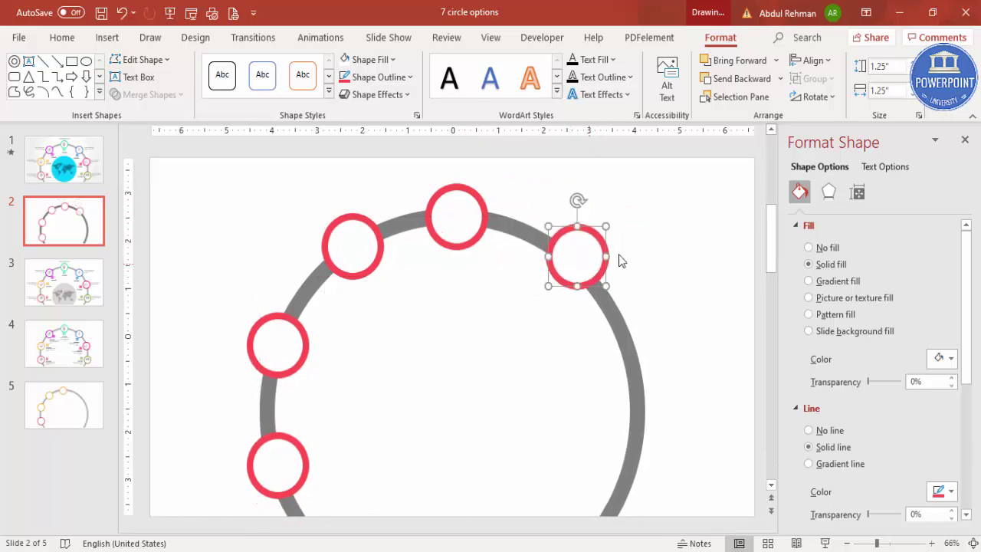
{"action": "key", "text": "ctrl+d"}
{"action": "left_click_drag", "start_coordinate": [721, 296], "coordinate": [641, 366]}
{"action": "key", "text": "ctrl+d"}
{"action": "left_click_drag", "start_coordinate": [691, 464], "coordinate": [627, 458]}
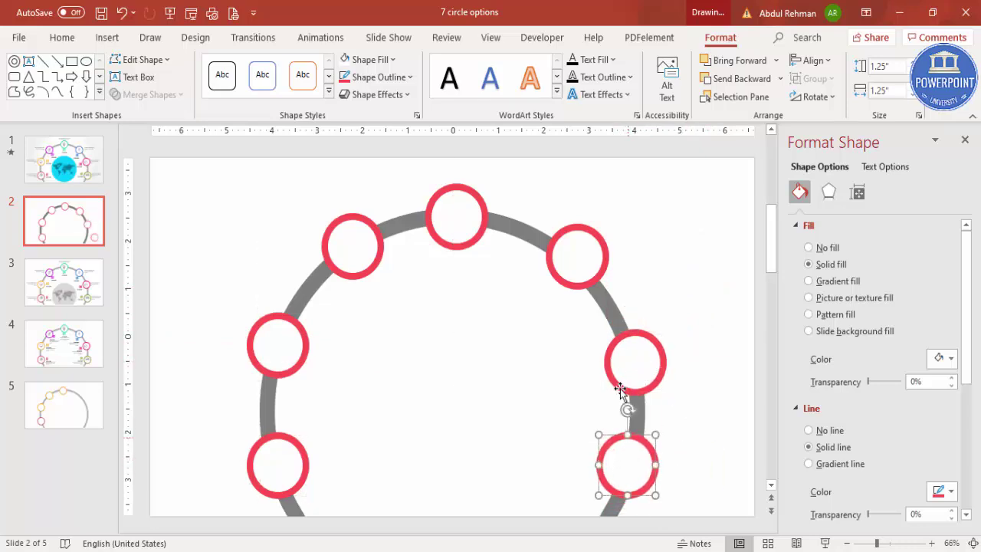
Step: Nudge the left, right and upper rings so they sit level and evenly spaced on the arc
{"action": "mouse_move", "coordinate": [635, 355]}
{"action": "left_mouse_down"}
{"action": "mouse_move", "coordinate": [633, 345]}
{"action": "mouse_move", "coordinate": [633, 354]}
{"action": "left_mouse_up"}
{"action": "left_click_drag", "start_coordinate": [258, 346], "coordinate": [256, 345]}
{"action": "left_click_drag", "start_coordinate": [641, 346], "coordinate": [646, 345]}
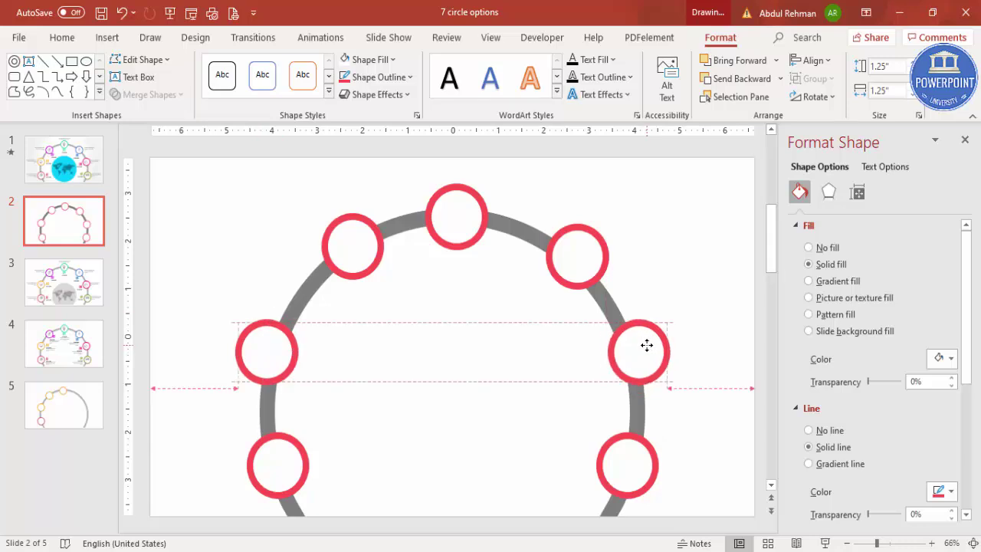
{"action": "left_click_drag", "start_coordinate": [647, 346], "coordinate": [647, 346]}
{"action": "left_click_drag", "start_coordinate": [363, 247], "coordinate": [352, 247]}
{"action": "left_click_drag", "start_coordinate": [586, 247], "coordinate": [580, 243]}
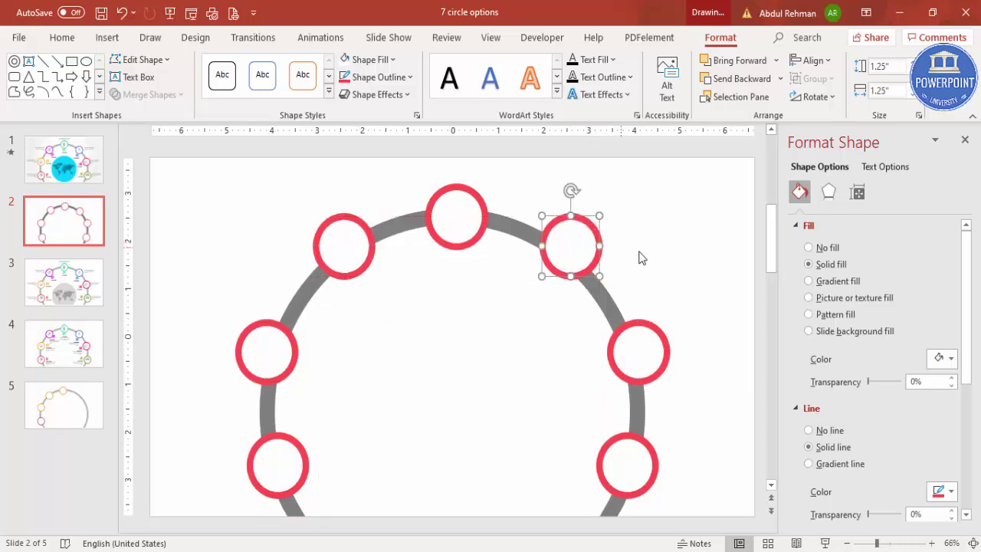
Step: Set the left ring's outline cyan, the upper-left ring's blue and the top ring's cyan
{"action": "left_click", "coordinate": [274, 346]}
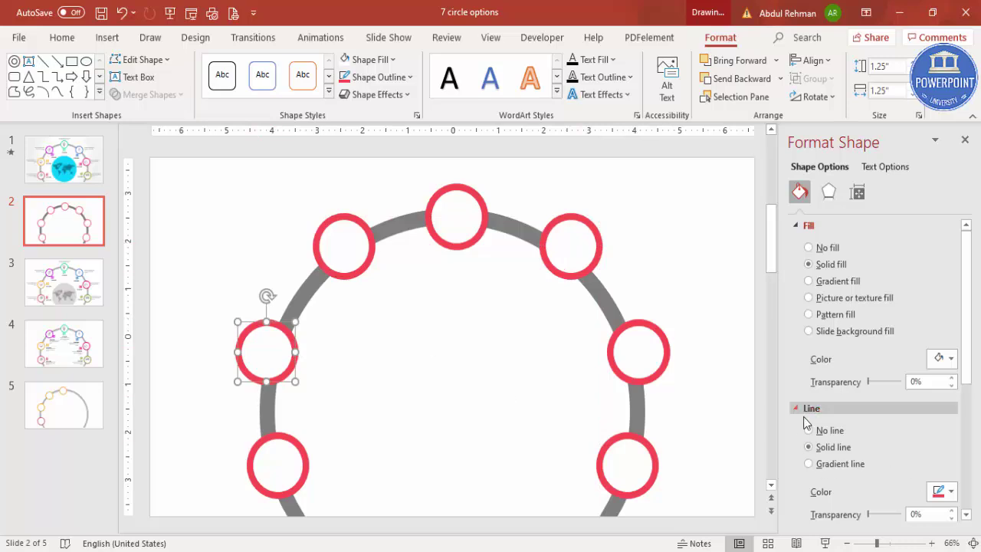
{"action": "left_click", "coordinate": [801, 225]}
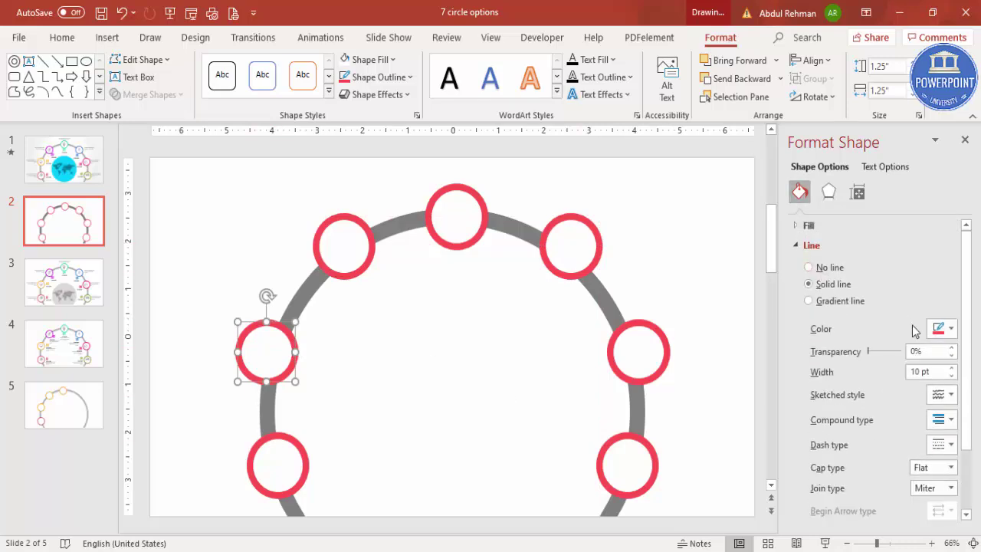
{"action": "left_click", "coordinate": [939, 332]}
{"action": "left_click", "coordinate": [875, 270]}
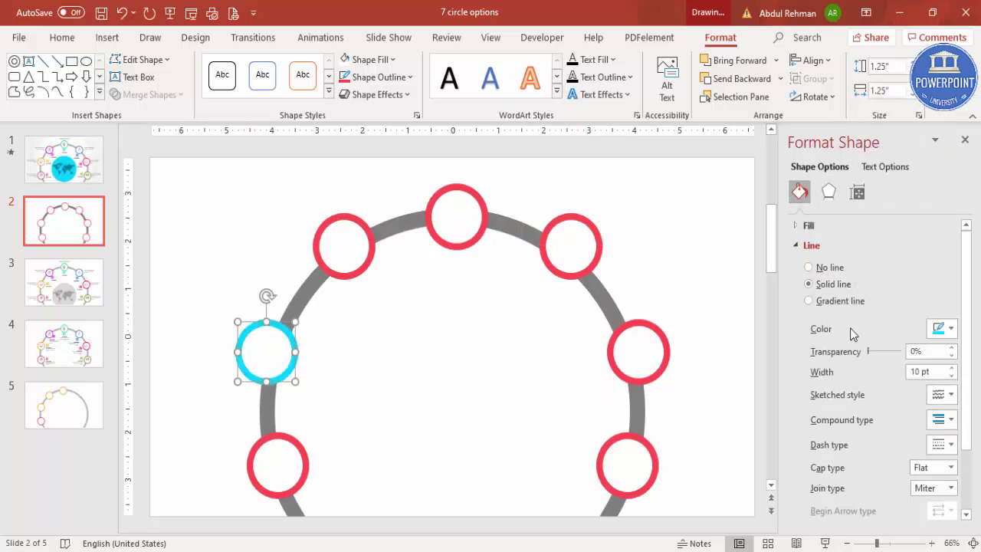
{"action": "left_click", "coordinate": [356, 234]}
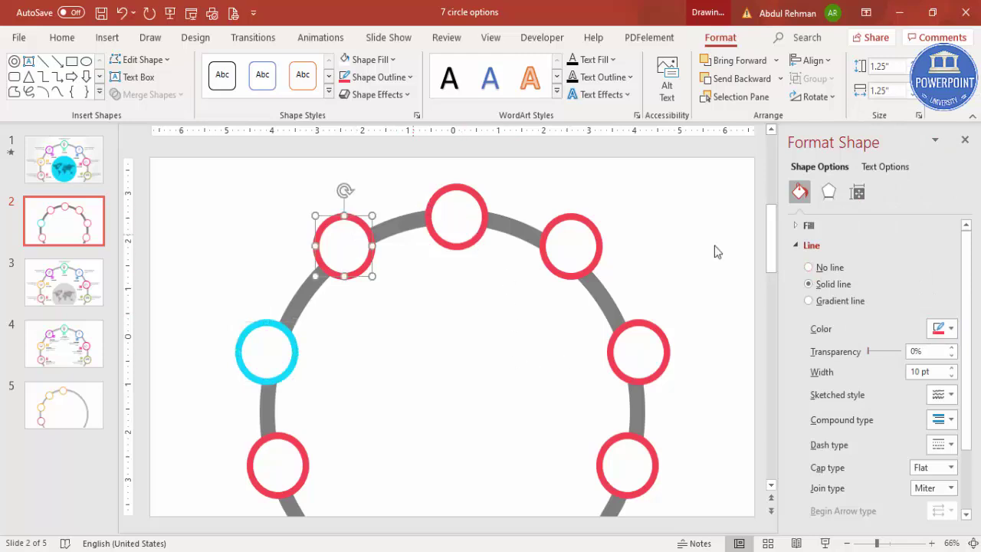
{"action": "left_click", "coordinate": [944, 329]}
{"action": "left_click", "coordinate": [911, 270]}
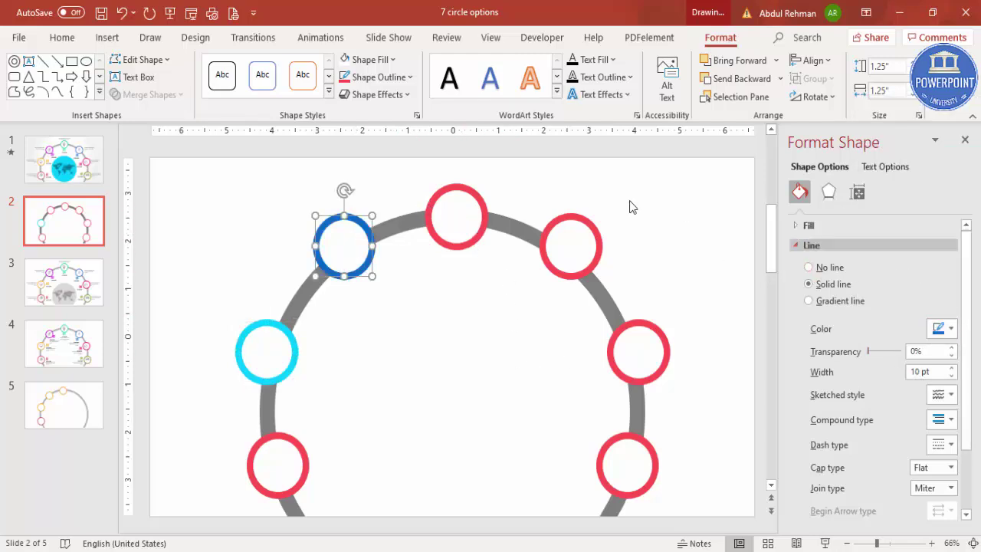
{"action": "left_click", "coordinate": [446, 222]}
{"action": "left_click", "coordinate": [944, 329]}
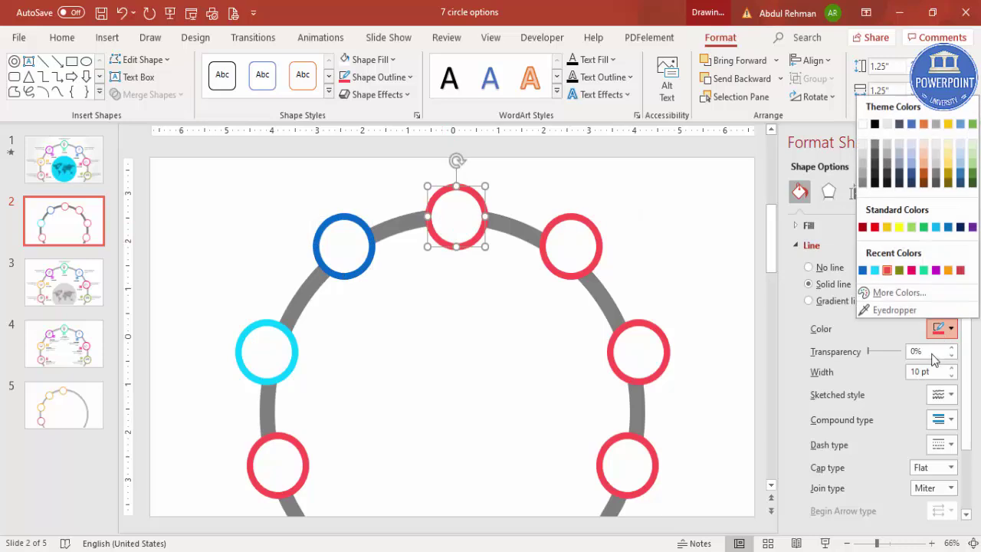
{"action": "left_click", "coordinate": [874, 270]}
Step: Set the upper-right ring's outline orange, the right ring's crimson and the lower-right ring's purple
{"action": "left_click", "coordinate": [576, 236]}
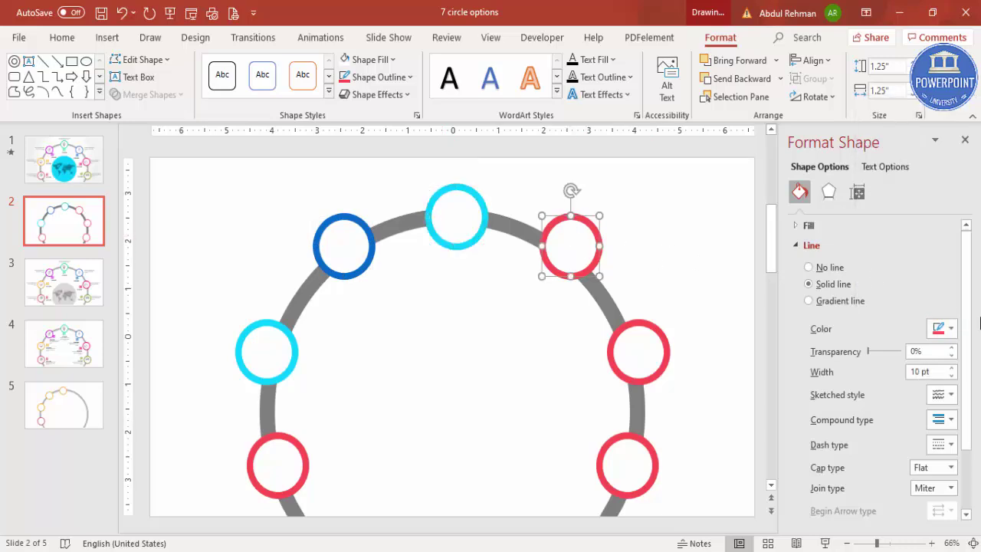
{"action": "left_click", "coordinate": [944, 328]}
{"action": "left_click", "coordinate": [948, 270]}
{"action": "left_click", "coordinate": [639, 335]}
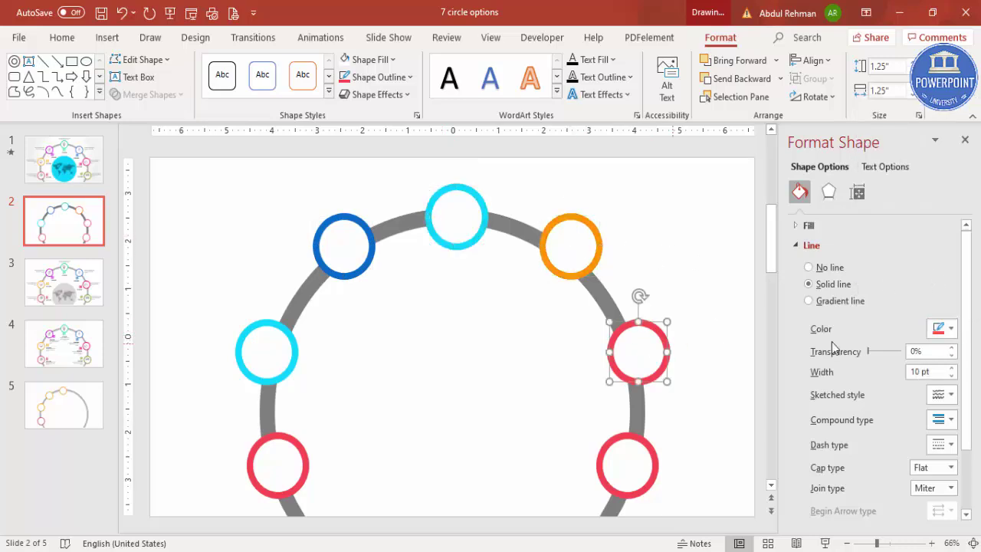
{"action": "left_click", "coordinate": [943, 328]}
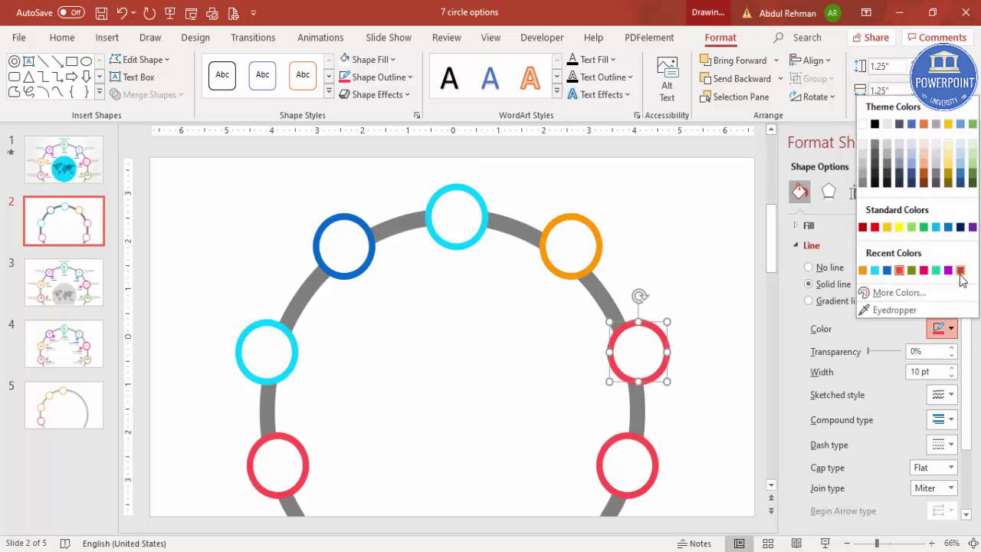
{"action": "left_click", "coordinate": [960, 270]}
{"action": "left_click", "coordinate": [628, 458]}
{"action": "left_click", "coordinate": [945, 330]}
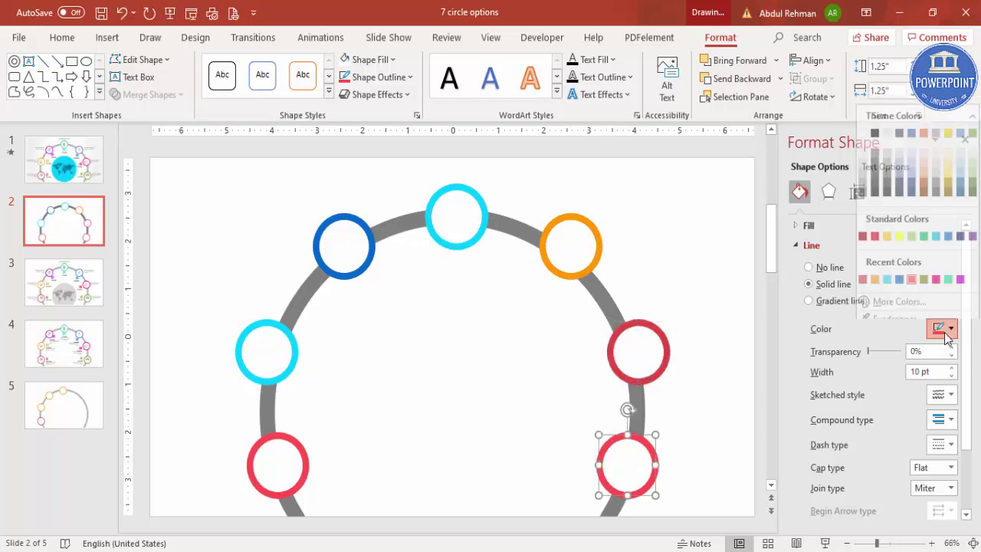
{"action": "left_click", "coordinate": [972, 227]}
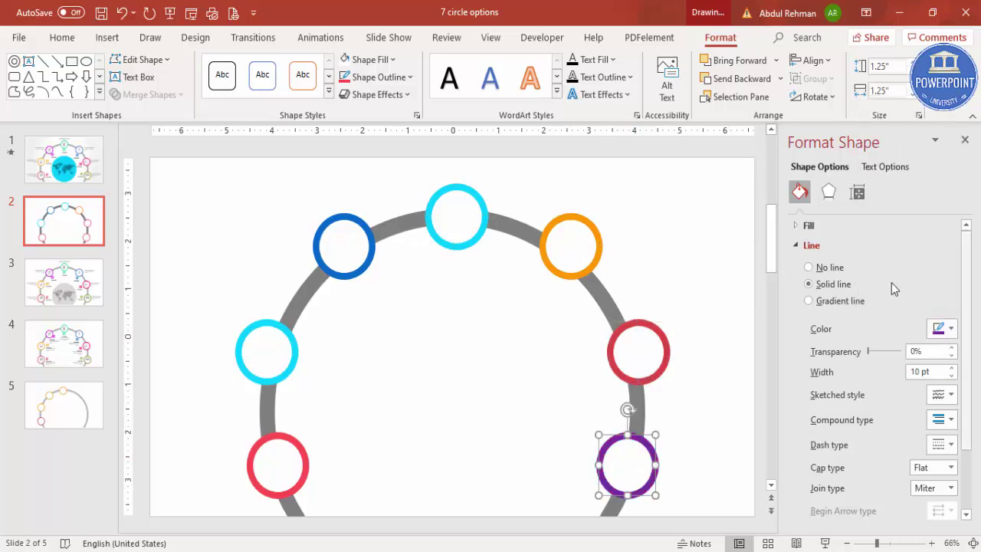
{"action": "left_click", "coordinate": [712, 409]}
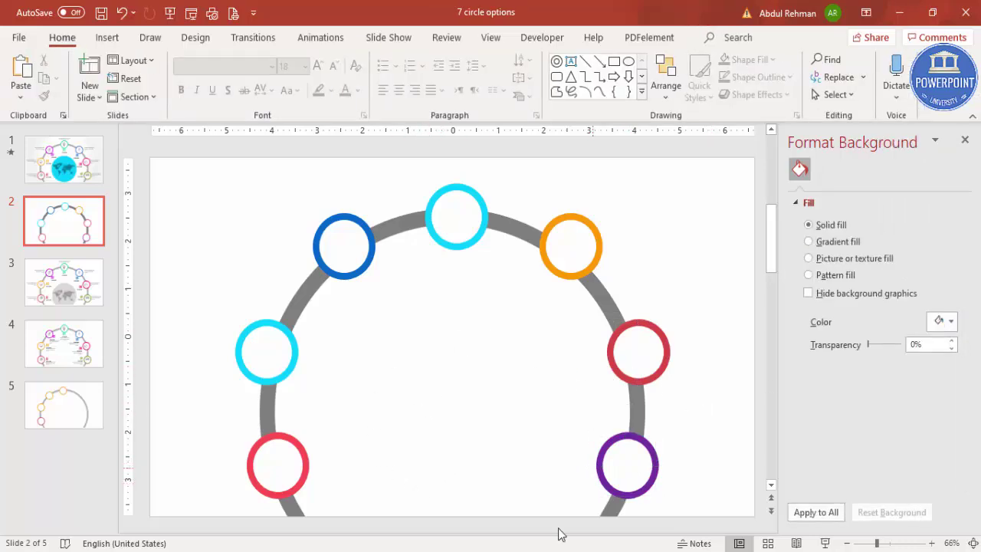
Step: Draw a large circle inside the arc, centred under the top ring
{"action": "left_click", "coordinate": [107, 38]}
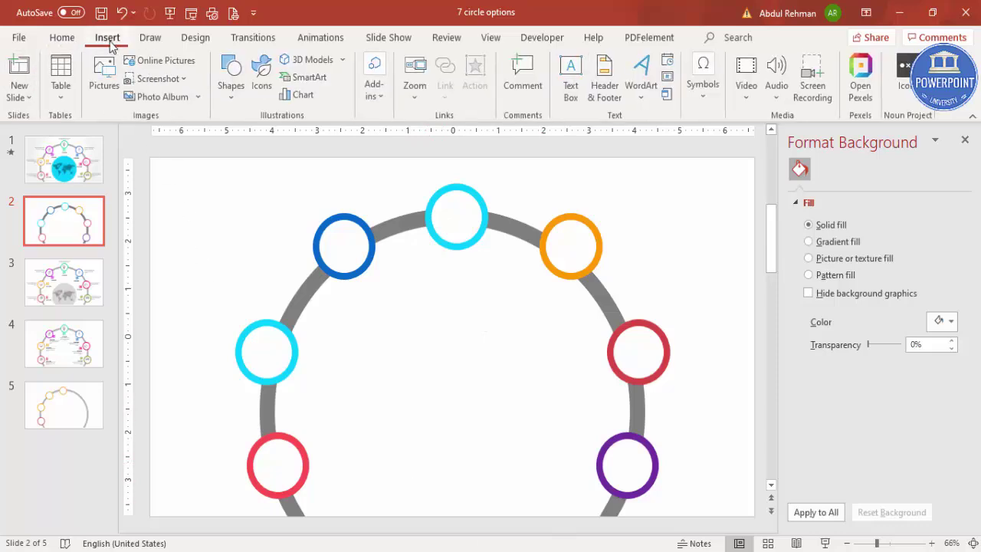
{"action": "left_click", "coordinate": [232, 77]}
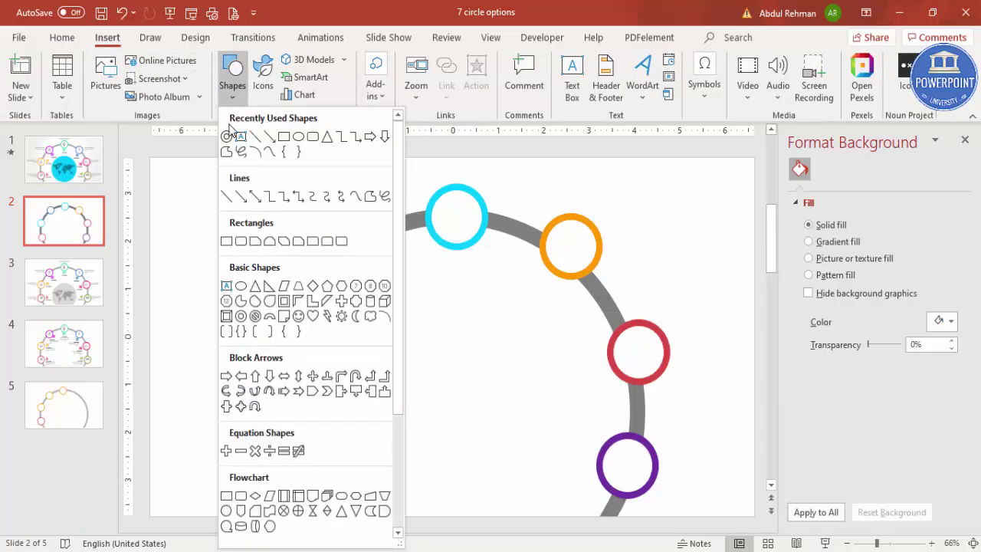
{"action": "left_click", "coordinate": [240, 285]}
{"action": "mouse_move", "coordinate": [364, 350]}
{"action": "left_mouse_down"}
{"action": "mouse_move", "coordinate": [497, 510]}
{"action": "mouse_move", "coordinate": [544, 544]}
{"action": "left_mouse_up"}
{"action": "left_click_drag", "start_coordinate": [483, 417], "coordinate": [487, 408]}
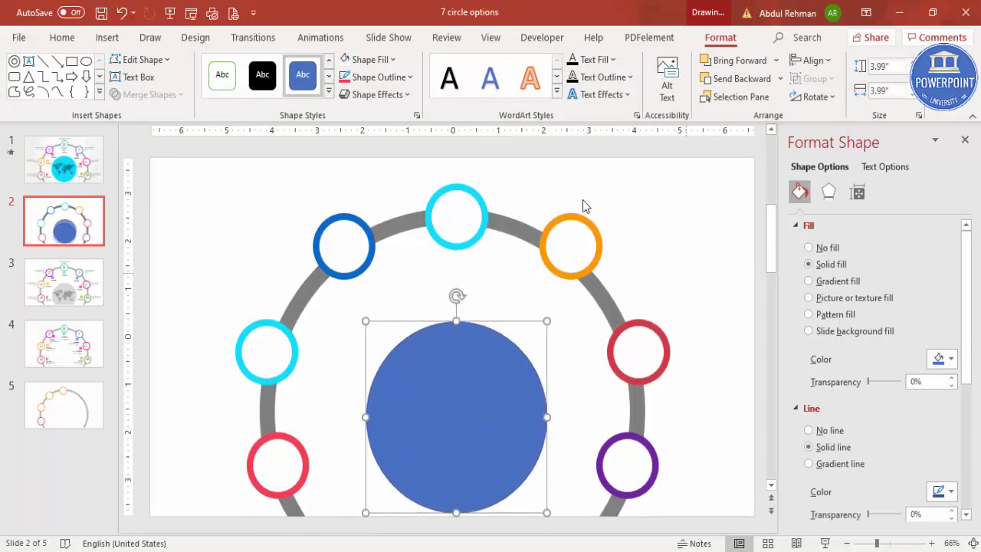
Step: Remove the large blue circle's outline
{"action": "left_click", "coordinate": [380, 76]}
{"action": "left_click", "coordinate": [397, 286]}
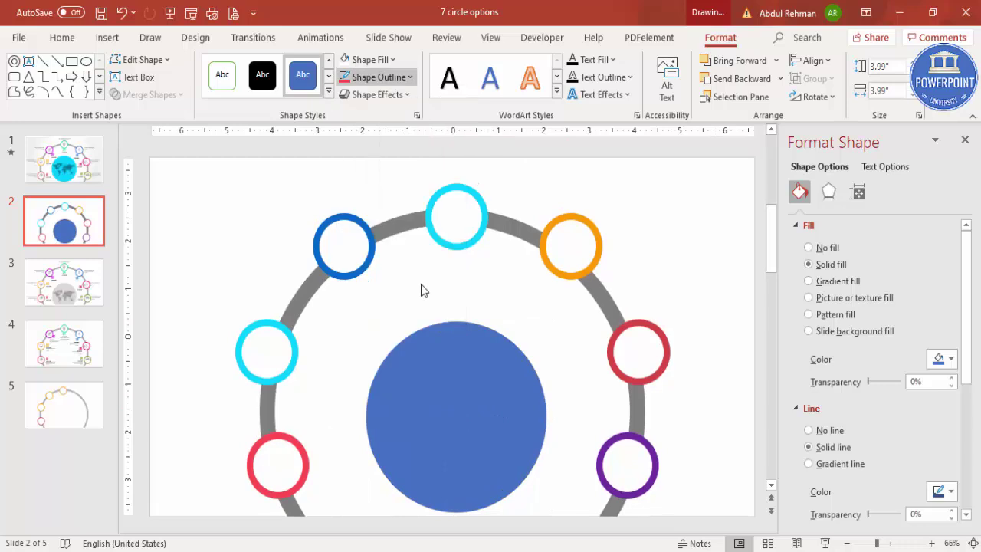
{"action": "left_click", "coordinate": [829, 195]}
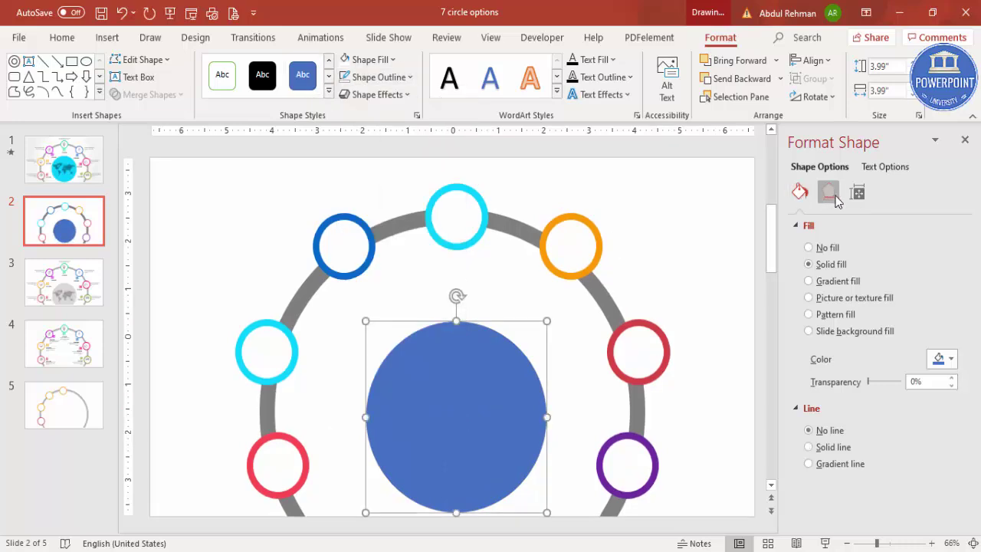
Step: Give the centre circle a centred inner shadow with 70 pt blur
{"action": "left_click", "coordinate": [865, 225]}
{"action": "left_click", "coordinate": [950, 246]}
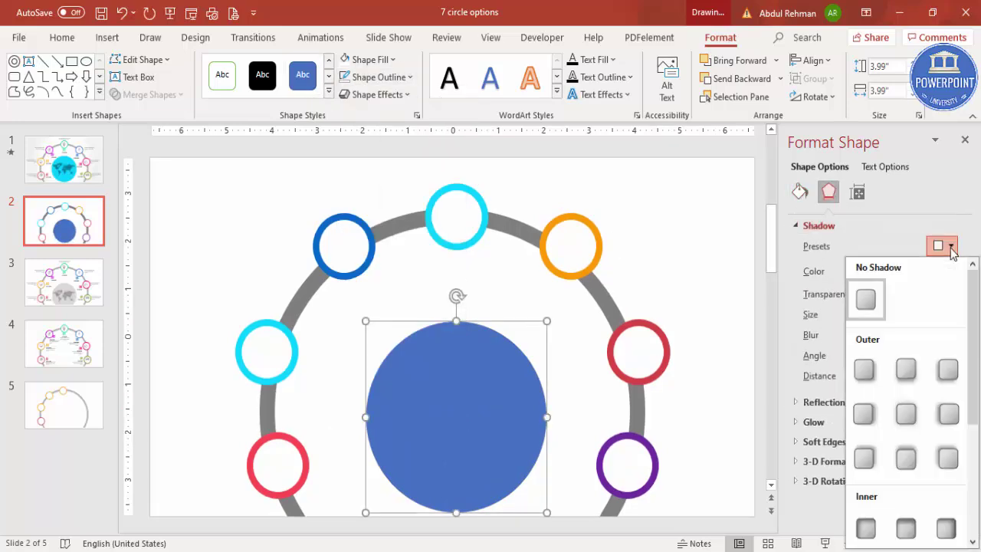
{"action": "left_click_drag", "start_coordinate": [970, 316], "coordinate": [970, 363]}
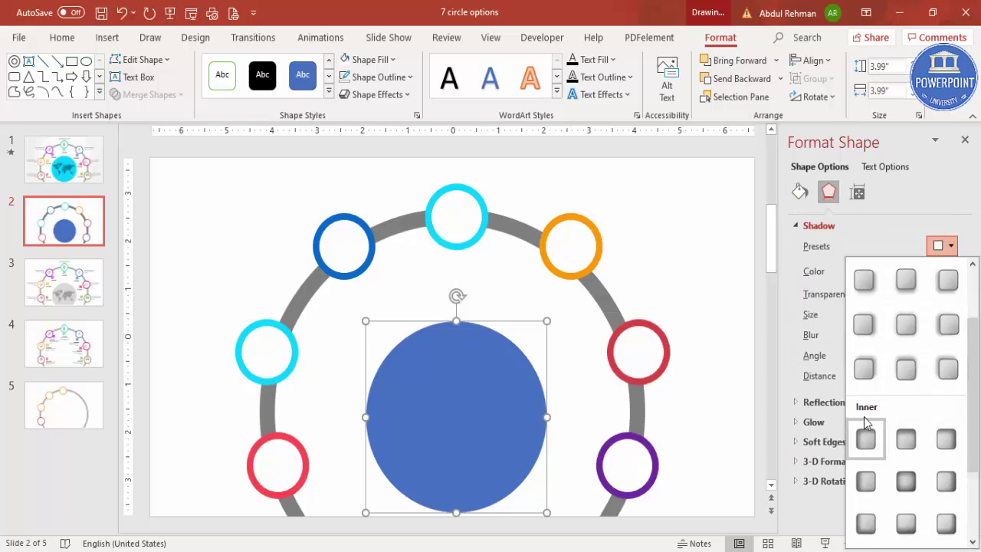
{"action": "left_click", "coordinate": [905, 481]}
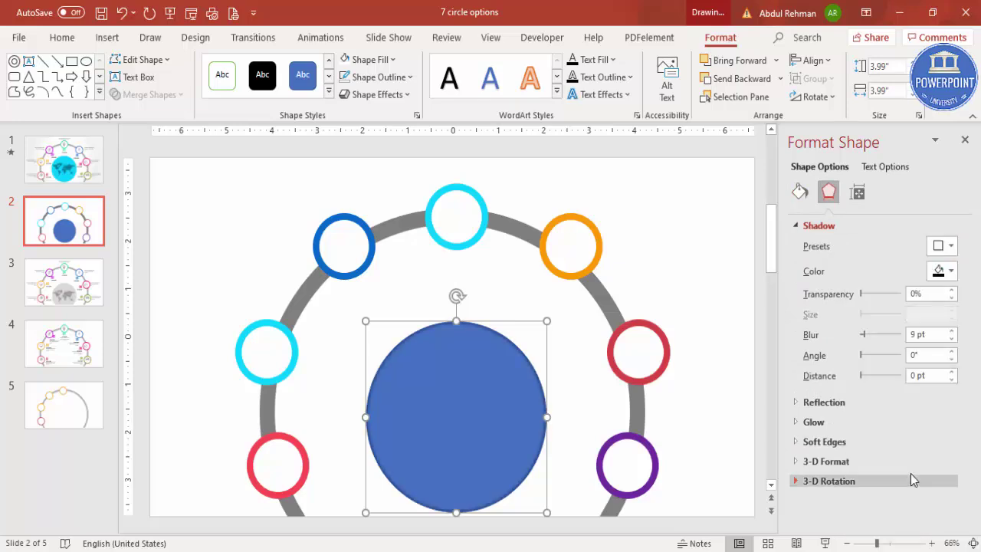
{"action": "left_click", "coordinate": [952, 331]}
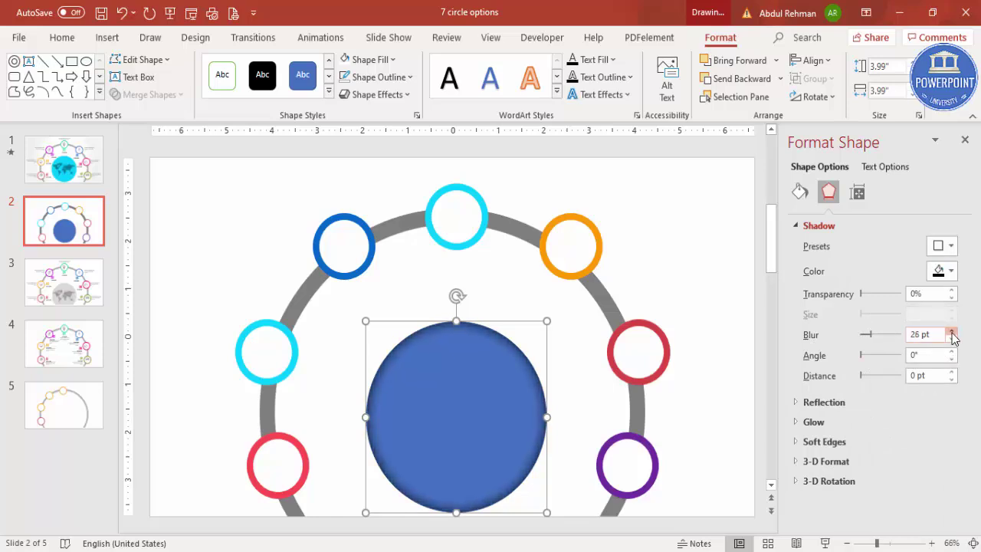
{"action": "left_click", "coordinate": [952, 331]}
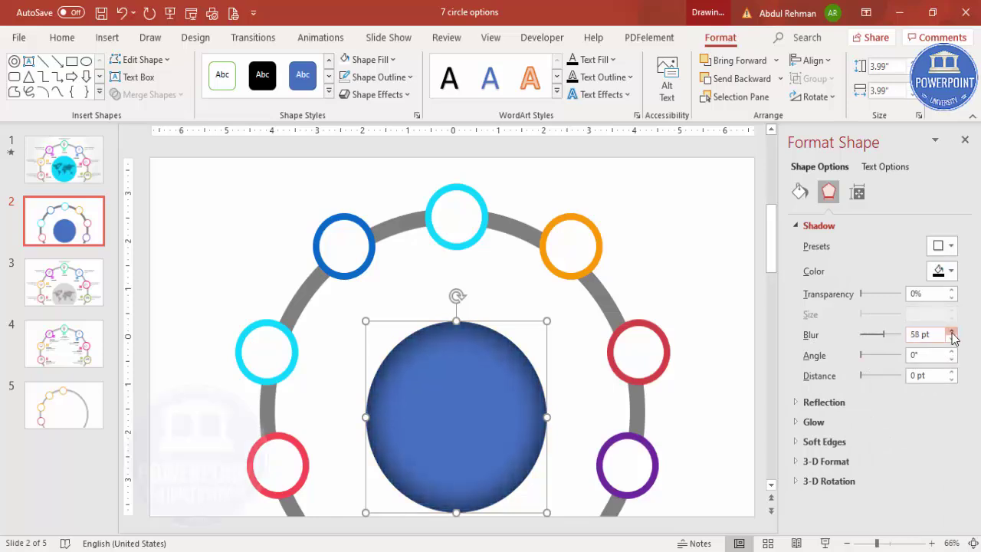
{"action": "left_click", "coordinate": [952, 332]}
Step: Change the centre circle's fill to the recent cyan swatch
{"action": "left_click", "coordinate": [800, 201]}
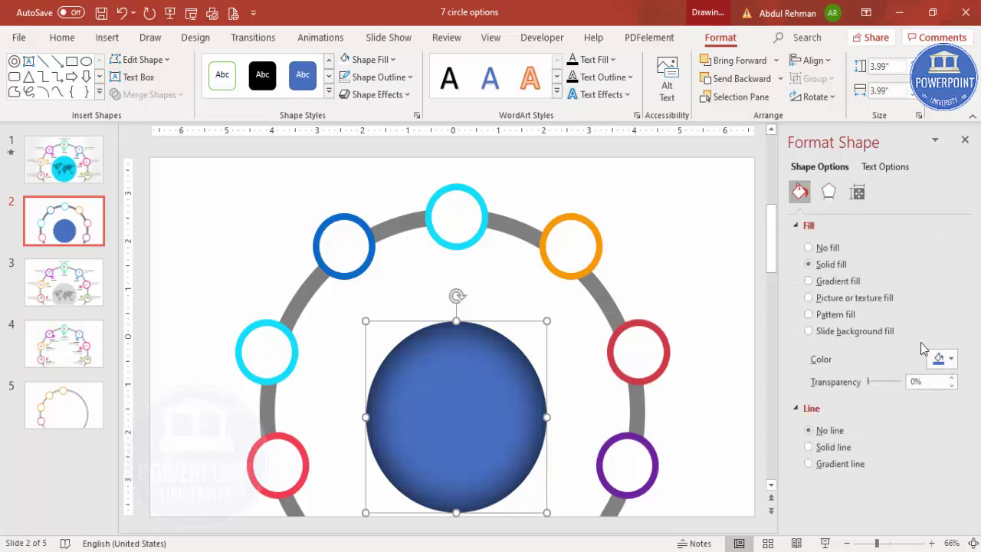
{"action": "left_click", "coordinate": [936, 358]}
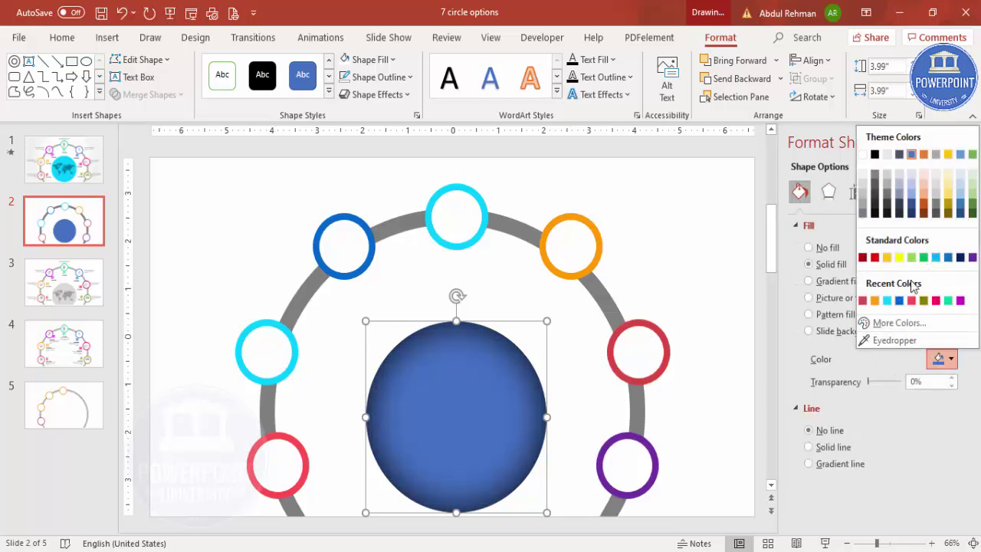
{"action": "left_click", "coordinate": [886, 300]}
{"action": "left_click", "coordinate": [700, 291]}
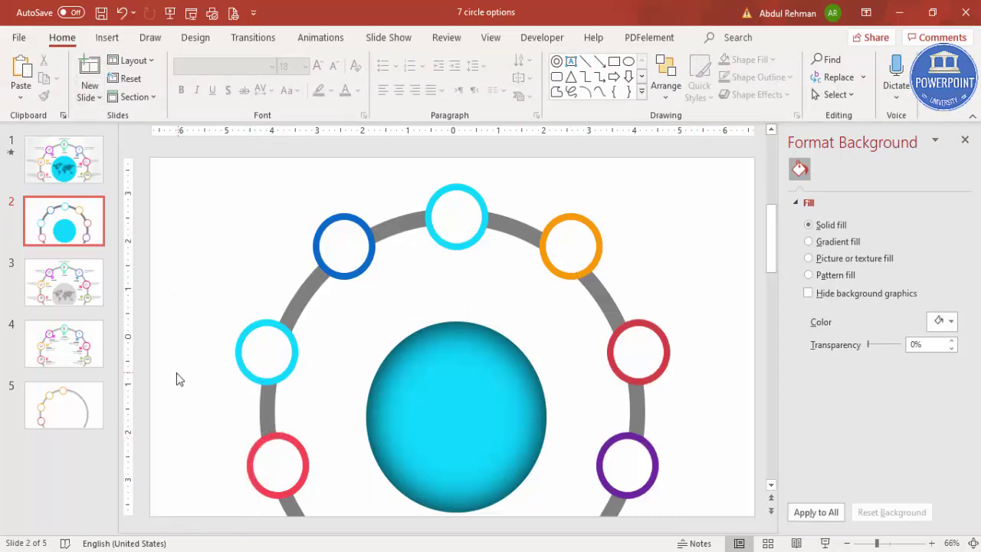
{"action": "left_click", "coordinate": [108, 37]}
Step: From the Analytics icons, pick target, presentation chart, pie, hourglass, gear, head-with-gears and magnifier, then insert
{"action": "left_click", "coordinate": [261, 90]}
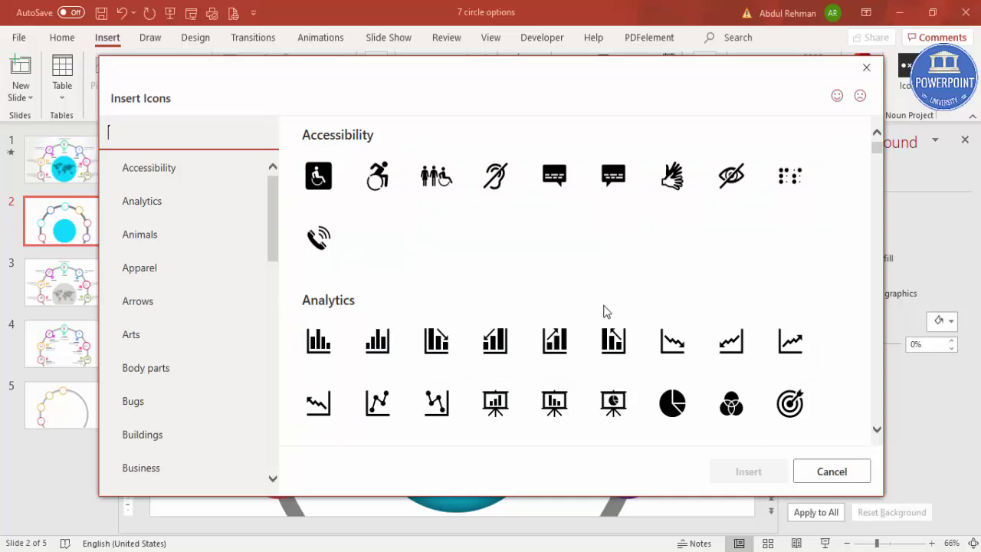
{"action": "scroll", "coordinate": [652, 352], "scroll_direction": "down", "scroll_amount": 1}
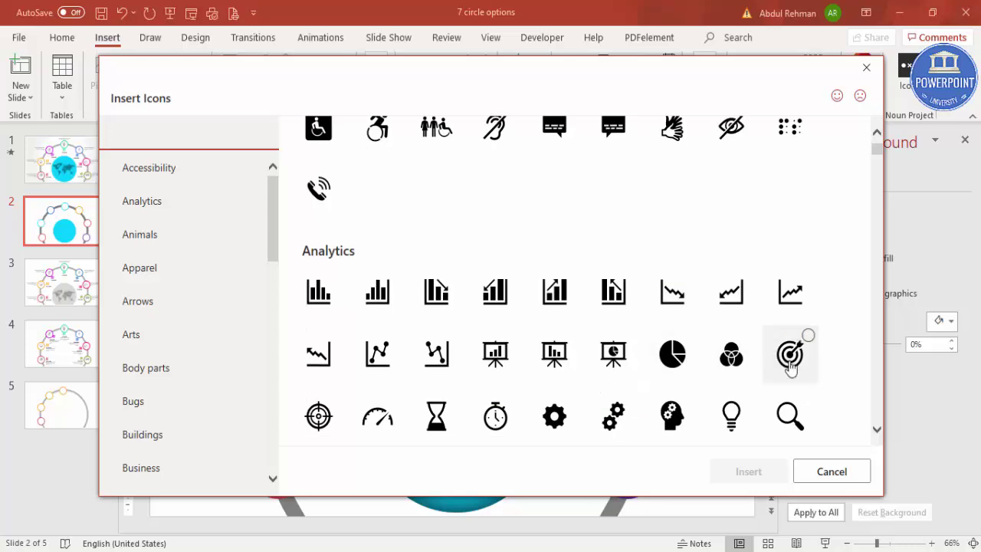
{"action": "left_click", "coordinate": [791, 356]}
{"action": "left_click", "coordinate": [678, 365]}
{"action": "left_click", "coordinate": [500, 364]}
{"action": "left_click", "coordinate": [418, 429]}
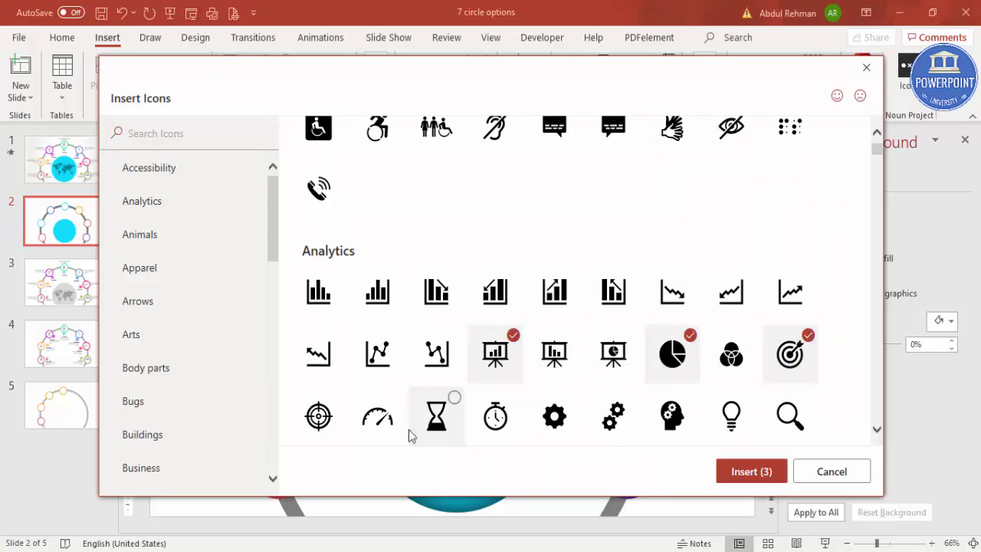
{"action": "left_click", "coordinate": [554, 420]}
{"action": "left_click", "coordinate": [672, 422]}
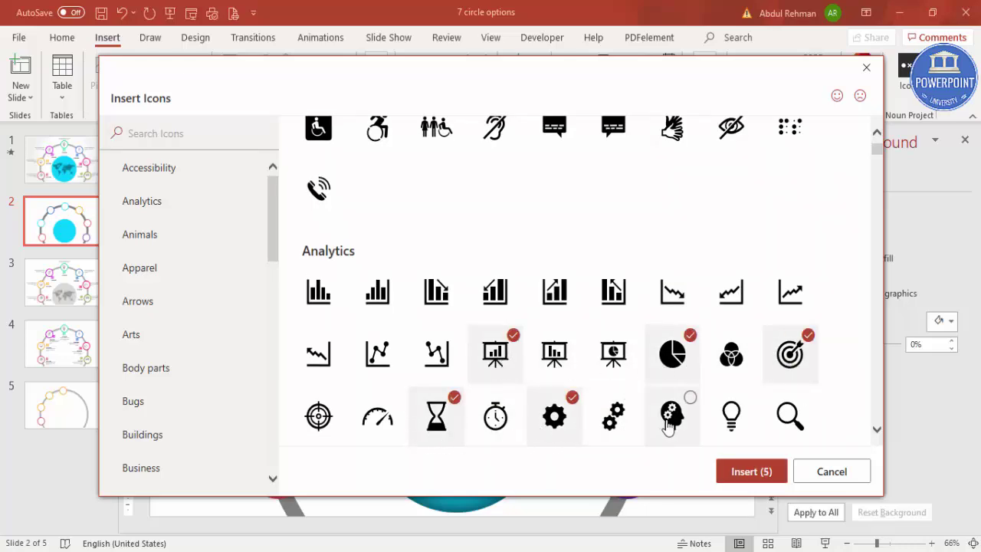
{"action": "left_click", "coordinate": [793, 420]}
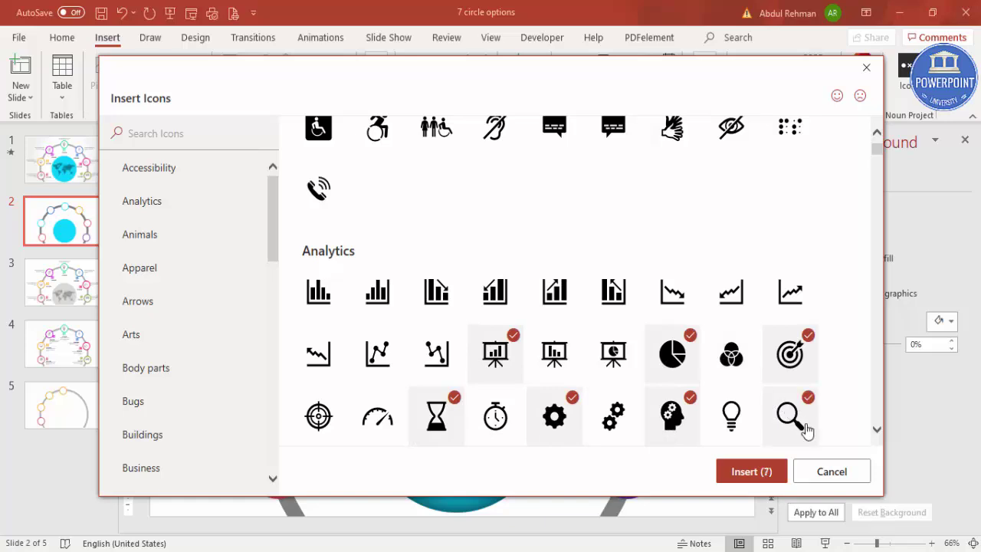
{"action": "left_click", "coordinate": [773, 470]}
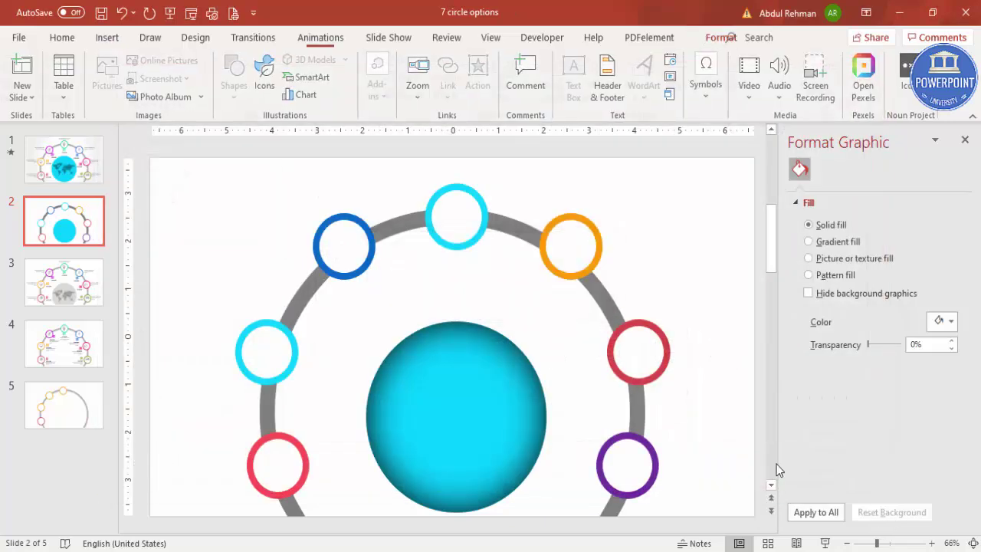
Step: Resize the icons to 0.7 inch tall with a dark outline and no fill
{"action": "left_click_drag", "start_coordinate": [491, 369], "coordinate": [686, 269]}
{"action": "left_click", "coordinate": [879, 67]}
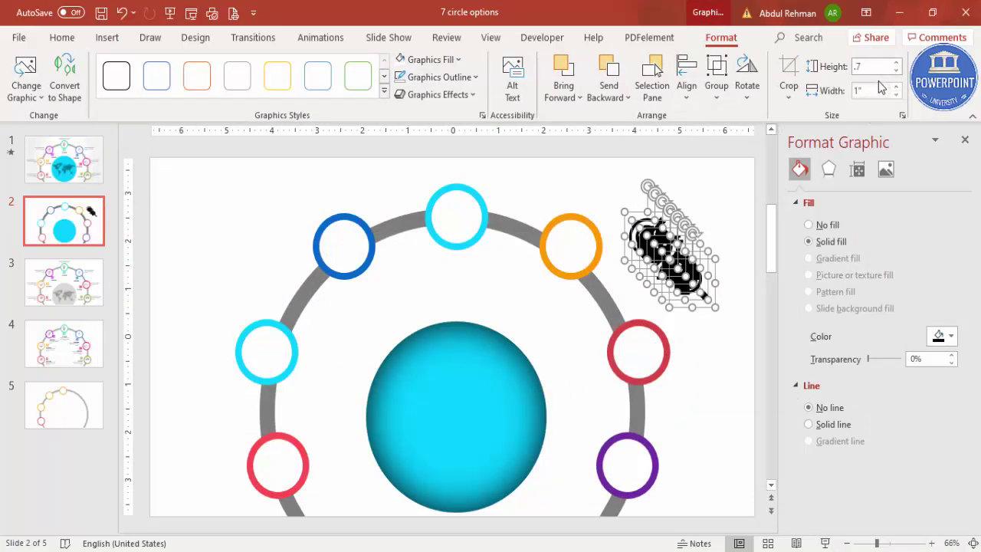
{"action": "type", "text": ".7"}
{"action": "key", "text": "Return"}
{"action": "left_click", "coordinate": [459, 79]}
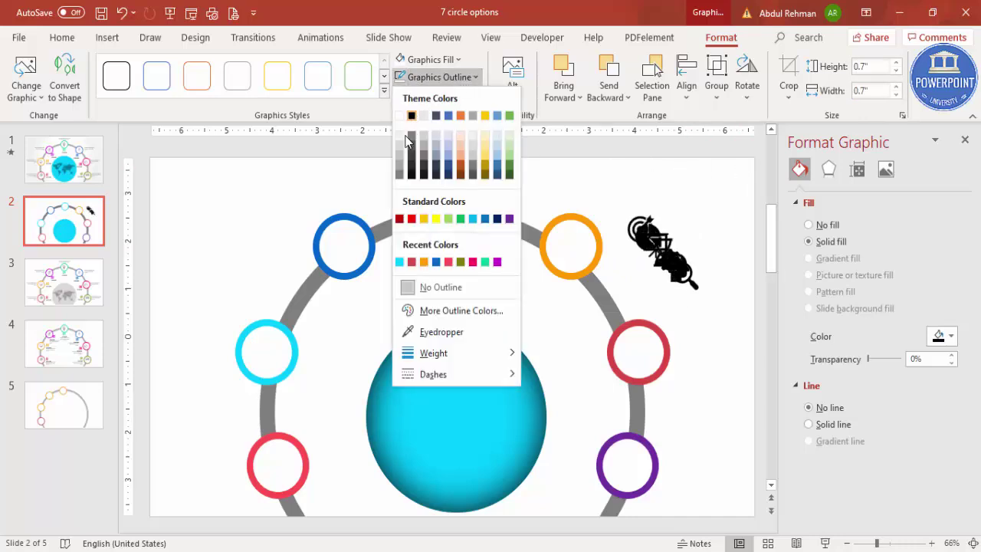
{"action": "left_click", "coordinate": [412, 156]}
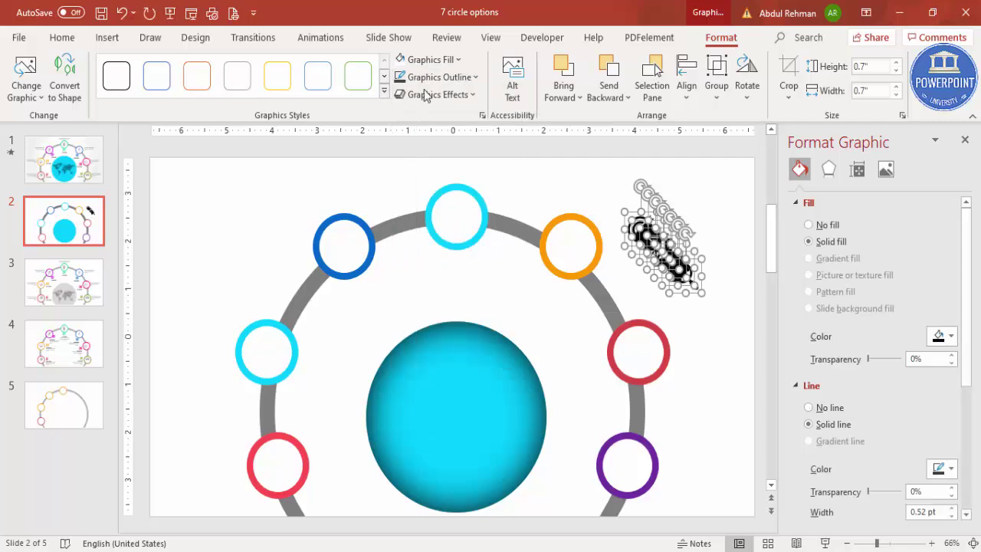
{"action": "left_click", "coordinate": [443, 61]}
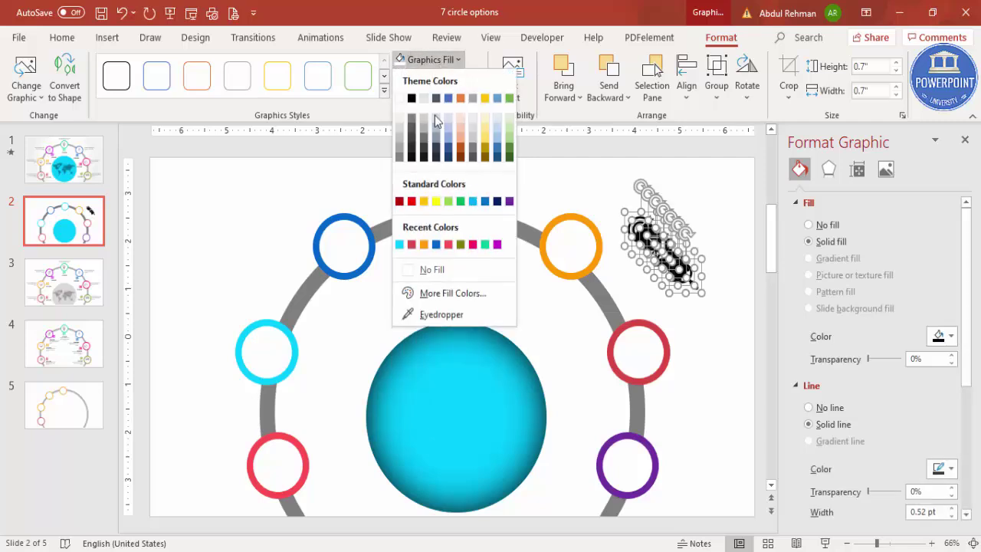
{"action": "left_click", "coordinate": [441, 268]}
{"action": "left_click", "coordinate": [692, 278]}
Step: Place magnifier, head, gear, chart, pie and hourglass icons into their rings around the arc
{"action": "left_click_drag", "start_coordinate": [649, 198], "coordinate": [285, 472]}
{"action": "left_click_drag", "start_coordinate": [648, 276], "coordinate": [289, 347]}
{"action": "left_click_drag", "start_coordinate": [667, 258], "coordinate": [344, 244]}
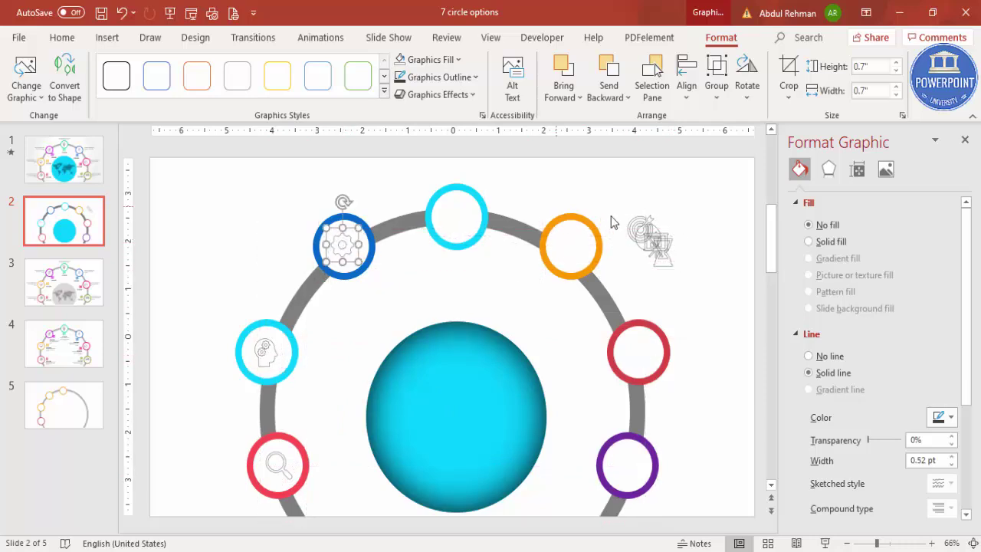
{"action": "left_click_drag", "start_coordinate": [653, 244], "coordinate": [446, 204]}
{"action": "left_click_drag", "start_coordinate": [636, 227], "coordinate": [637, 351]}
{"action": "left_click_drag", "start_coordinate": [659, 256], "coordinate": [628, 463]}
Step: Select the seven ring icons and raise their outline width from 0.52 pt to about 1.25 pt
{"action": "left_click", "coordinate": [650, 366], "text": "shift"}
{"action": "left_click", "coordinate": [573, 247], "text": "shift"}
{"action": "left_click", "coordinate": [463, 230], "text": "shift"}
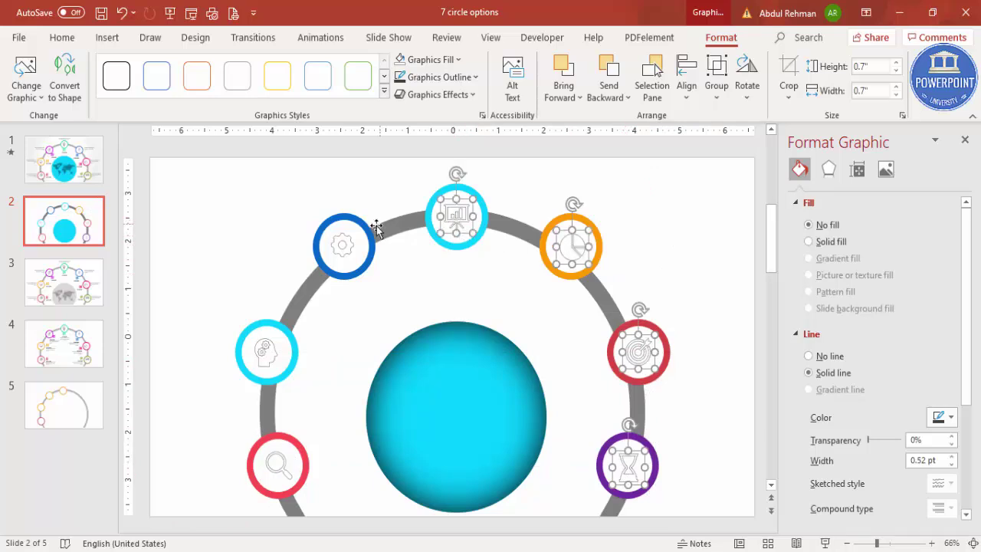
{"action": "left_click", "coordinate": [341, 246], "text": "shift"}
{"action": "left_click", "coordinate": [257, 352], "text": "shift"}
{"action": "left_click", "coordinate": [281, 460], "text": "shift"}
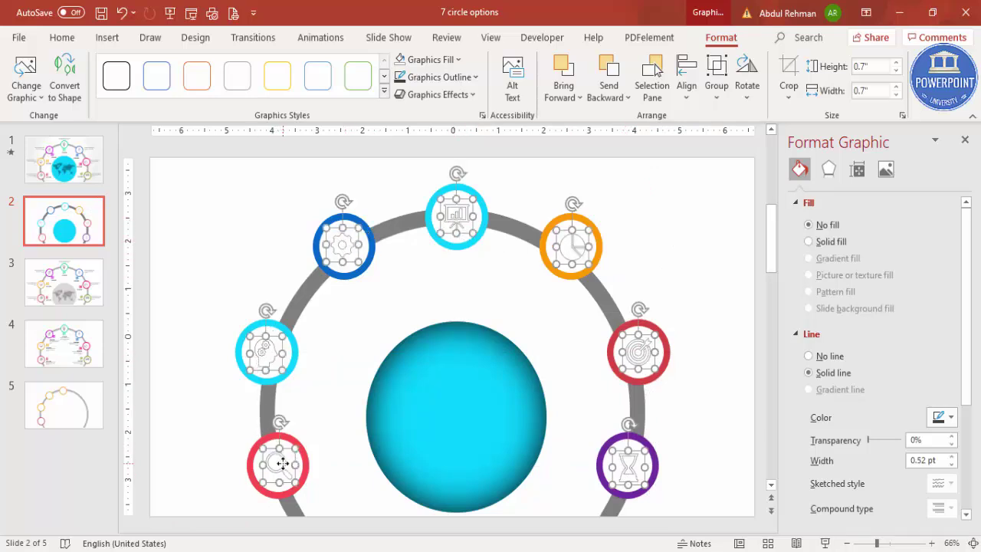
{"action": "left_click", "coordinate": [954, 457]}
{"action": "left_click", "coordinate": [954, 457]}
{"action": "left_click", "coordinate": [954, 456]}
{"action": "left_click", "coordinate": [687, 264]}
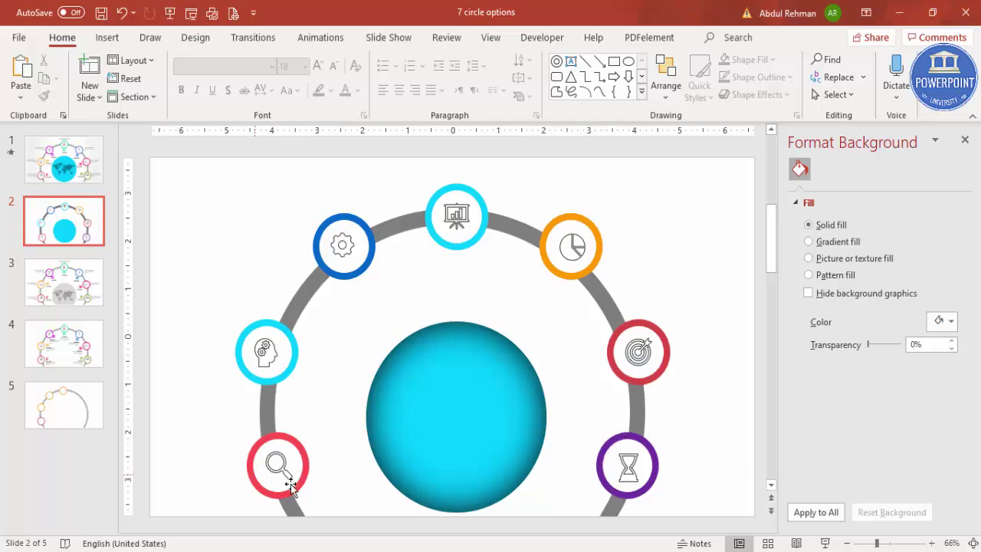
Step: Group the head ring with its icon, then select the gear ring with its icon
{"action": "mouse_move", "coordinate": [219, 429]}
{"action": "left_mouse_down"}
{"action": "mouse_move", "coordinate": [370, 528]}
{"action": "mouse_move", "coordinate": [352, 517]}
{"action": "left_mouse_up"}
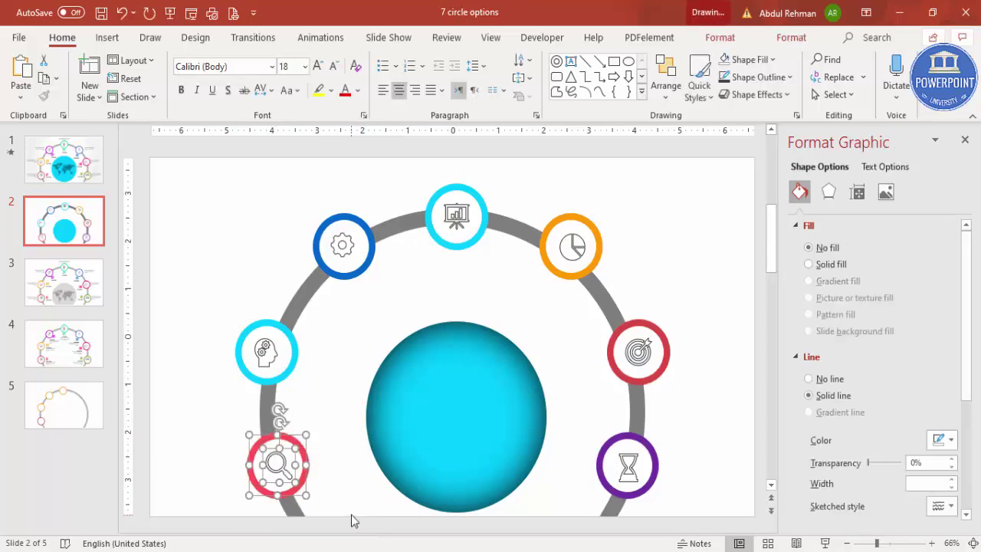
{"action": "left_click_drag", "start_coordinate": [212, 302], "coordinate": [328, 416]}
{"action": "key", "text": "ctrl+g"}
{"action": "left_click", "coordinate": [342, 221]}
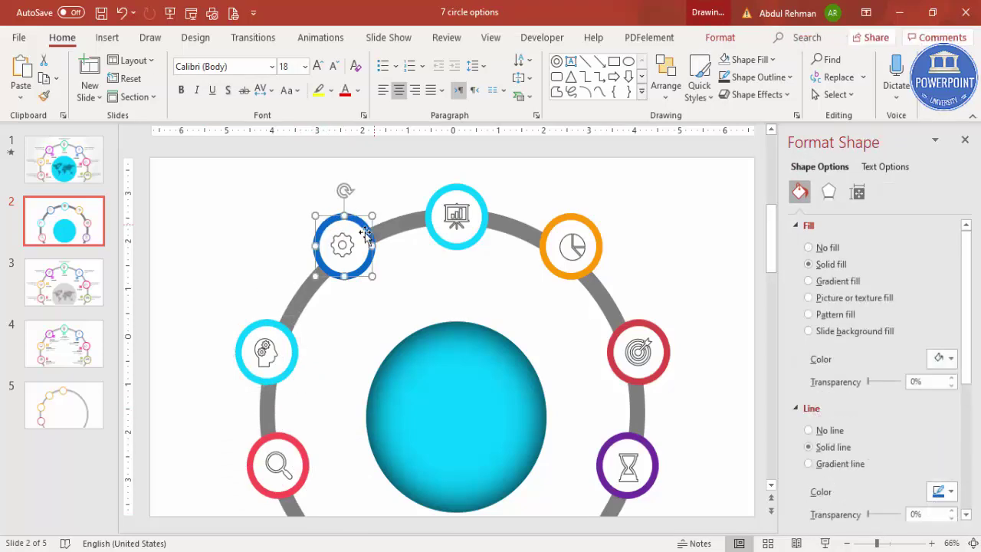
{"action": "left_click", "coordinate": [344, 245], "text": "shift"}
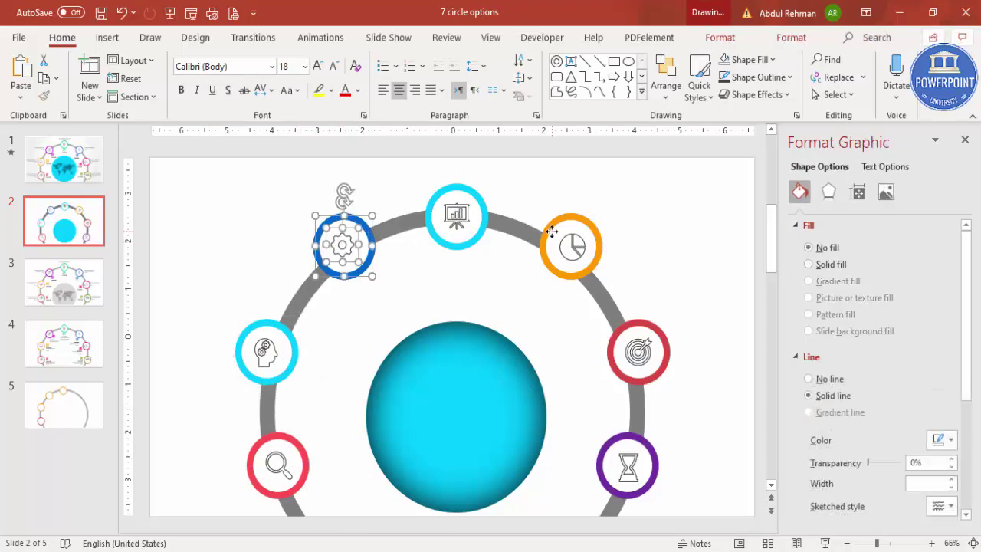
Step: Group the orange pie, red target and purple hourglass rings each with their icons
{"action": "left_click_drag", "start_coordinate": [399, 167], "coordinate": [506, 264]}
{"action": "left_click_drag", "start_coordinate": [518, 191], "coordinate": [626, 297]}
{"action": "key", "text": "ctrl+g"}
{"action": "left_click_drag", "start_coordinate": [685, 298], "coordinate": [585, 404]}
{"action": "key", "text": "ctrl+g"}
{"action": "left_click_drag", "start_coordinate": [700, 405], "coordinate": [589, 516]}
{"action": "key", "text": "ctrl+g"}
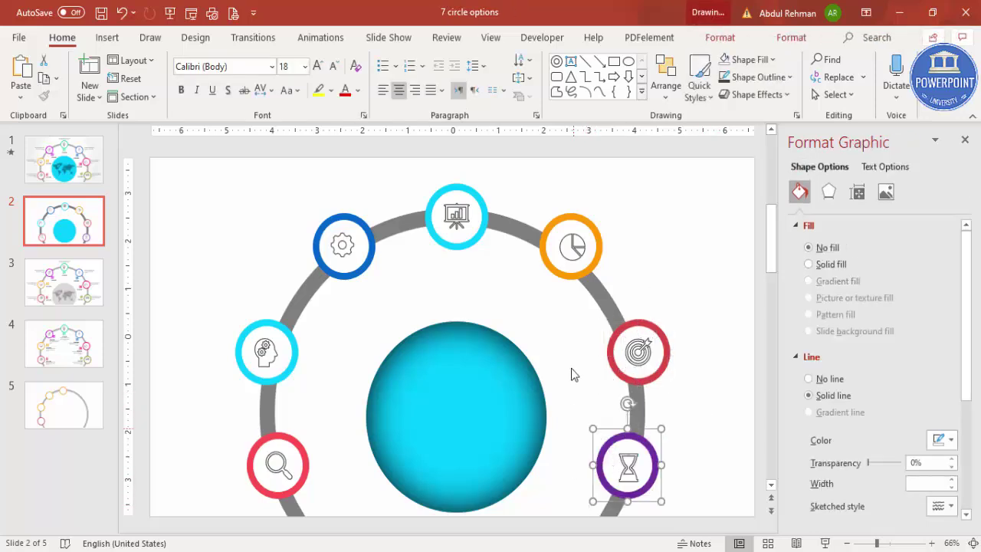
{"action": "left_click", "coordinate": [666, 268]}
Step: Add a text box reading 01 beside the magnifier ring
{"action": "left_click", "coordinate": [107, 37]}
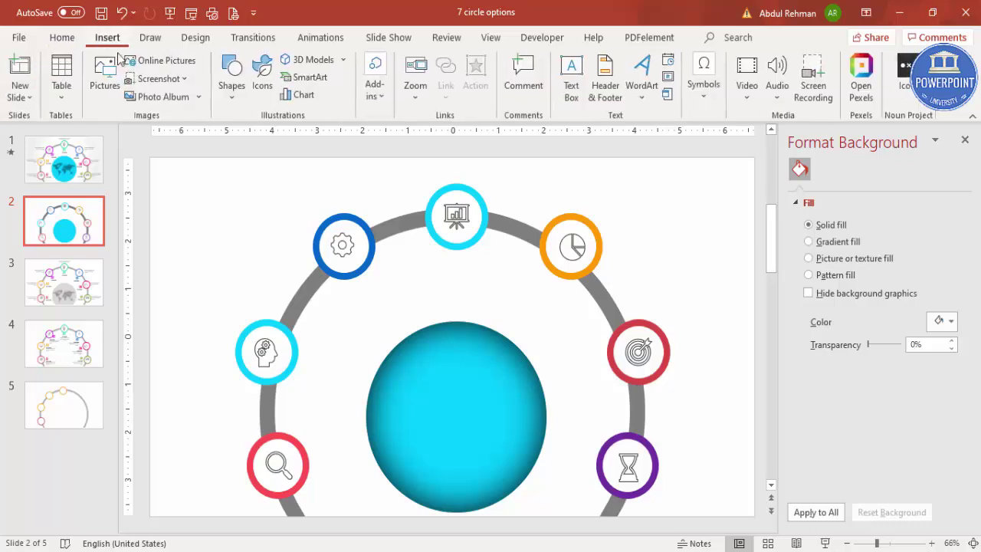
{"action": "left_click", "coordinate": [571, 84]}
{"action": "left_click_drag", "start_coordinate": [312, 447], "coordinate": [352, 475]}
{"action": "type", "text": "01"}
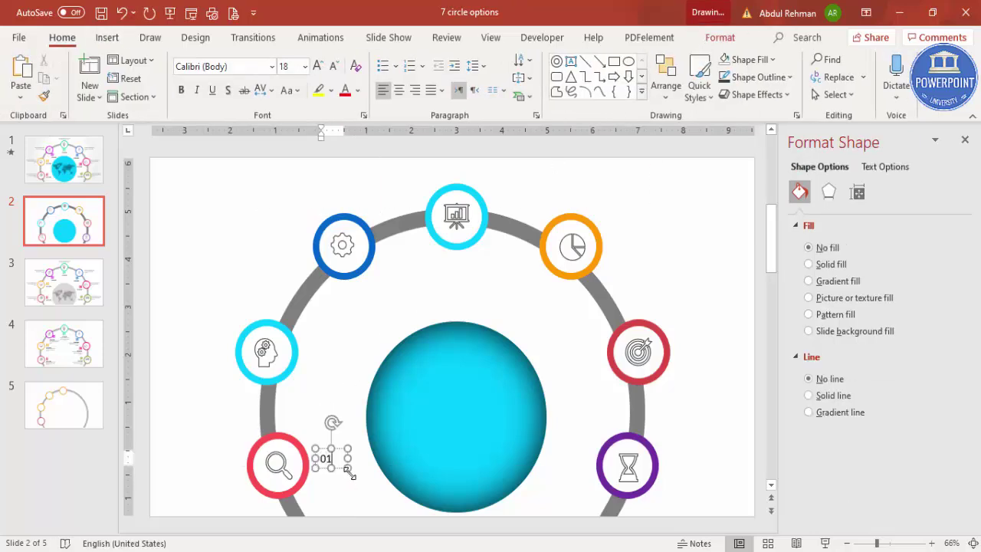
{"action": "key", "text": "Escape"}
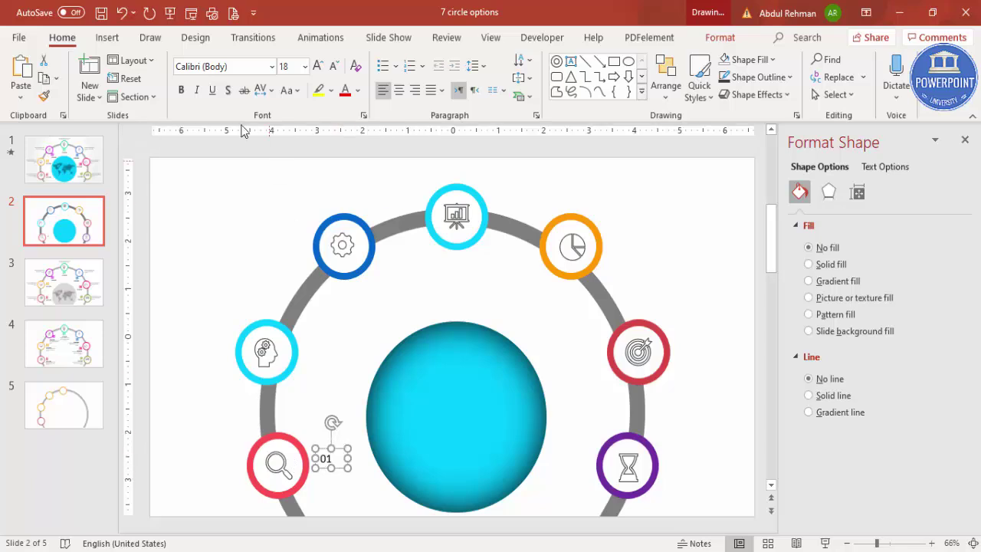
Step: Format the 01 label in Oswald 32 pt, red to match the ring, and nudge it closer
{"action": "left_click", "coordinate": [253, 68]}
{"action": "type", "text": "Oswald"}
{"action": "key", "text": "Return"}
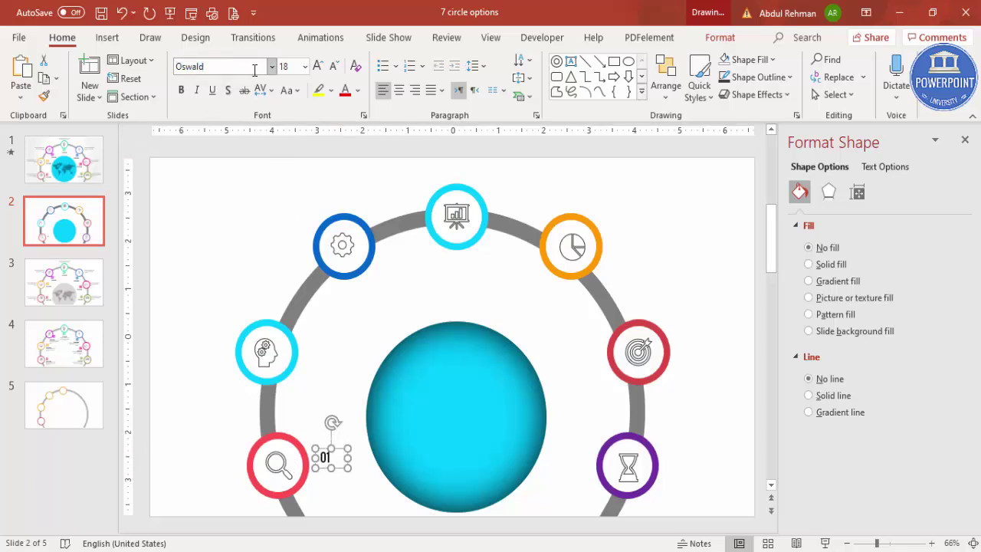
{"action": "left_click", "coordinate": [318, 66]}
{"action": "left_click", "coordinate": [318, 66]}
{"action": "left_click", "coordinate": [318, 66]}
{"action": "left_click", "coordinate": [318, 65]}
{"action": "left_click", "coordinate": [357, 90]}
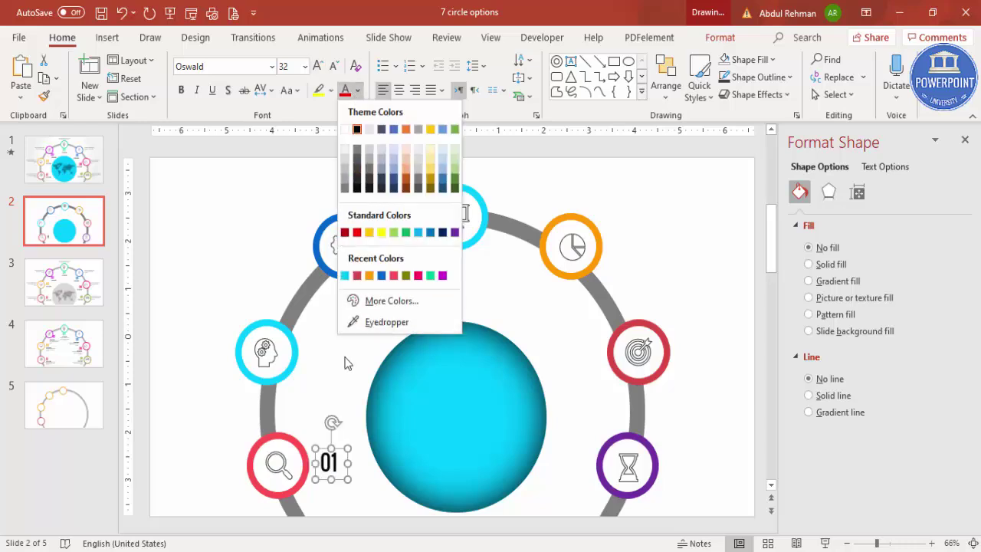
{"action": "left_click", "coordinate": [368, 323]}
{"action": "left_click", "coordinate": [282, 435]}
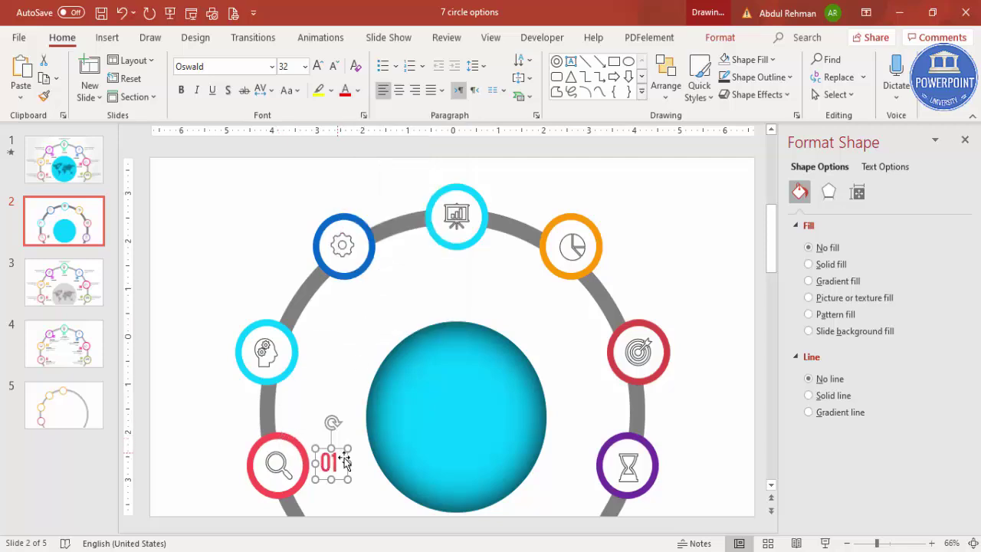
{"action": "left_click_drag", "start_coordinate": [343, 452], "coordinate": [336, 442]}
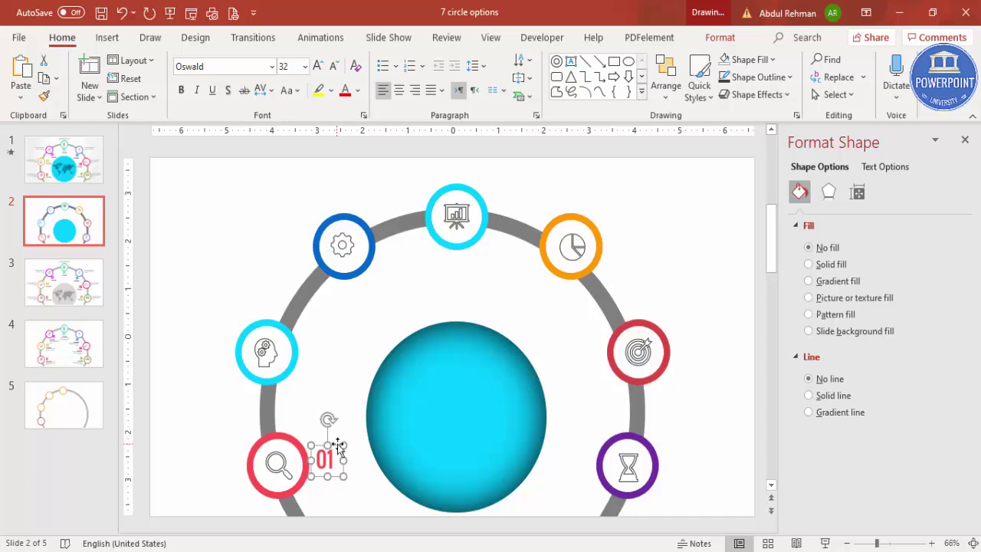
{"action": "left_click", "coordinate": [107, 37]}
Step: Add a bold Open Sans 12 pt 'Your Title here' caption below the 01 number
{"action": "left_click", "coordinate": [572, 85]}
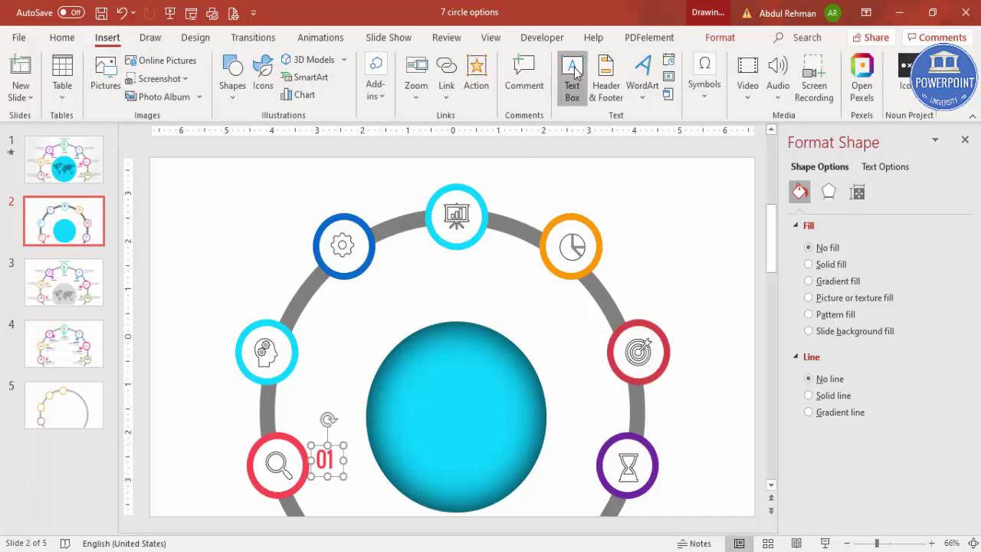
{"action": "left_click_drag", "start_coordinate": [312, 494], "coordinate": [395, 512]}
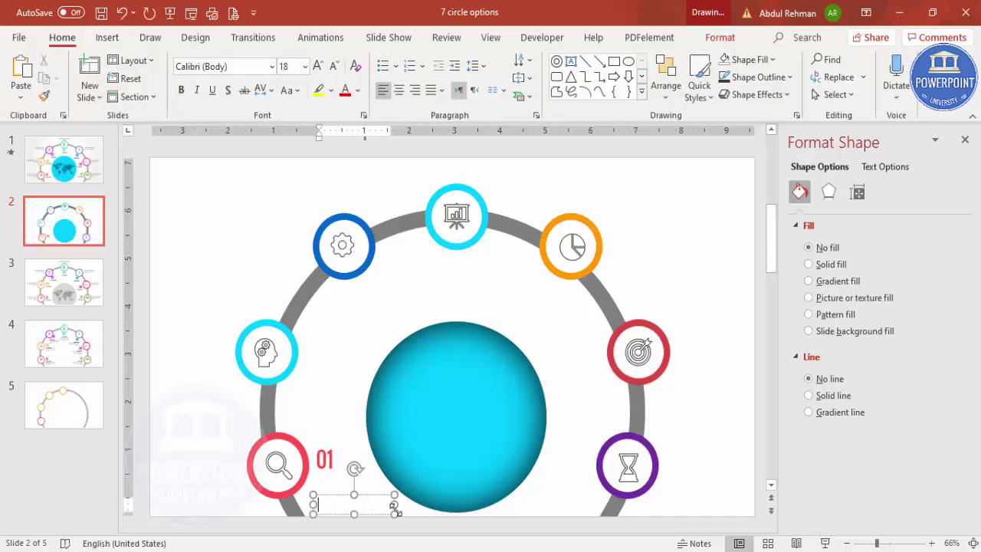
{"action": "type", "text": "Your Title here"}
{"action": "left_click_drag", "start_coordinate": [368, 494], "coordinate": [372, 466]}
{"action": "left_click", "coordinate": [249, 68]}
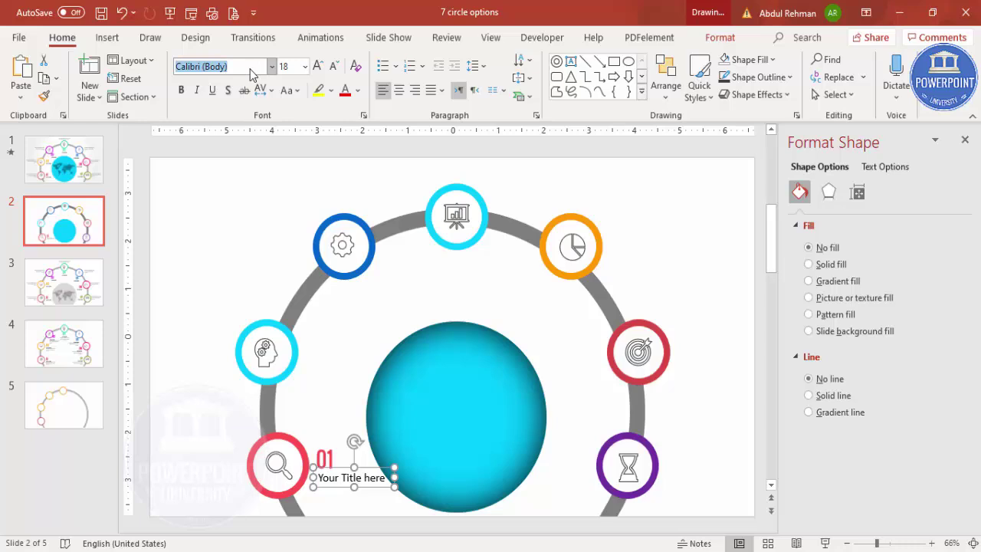
{"action": "type", "text": "Open Sans"}
{"action": "key", "text": "Return"}
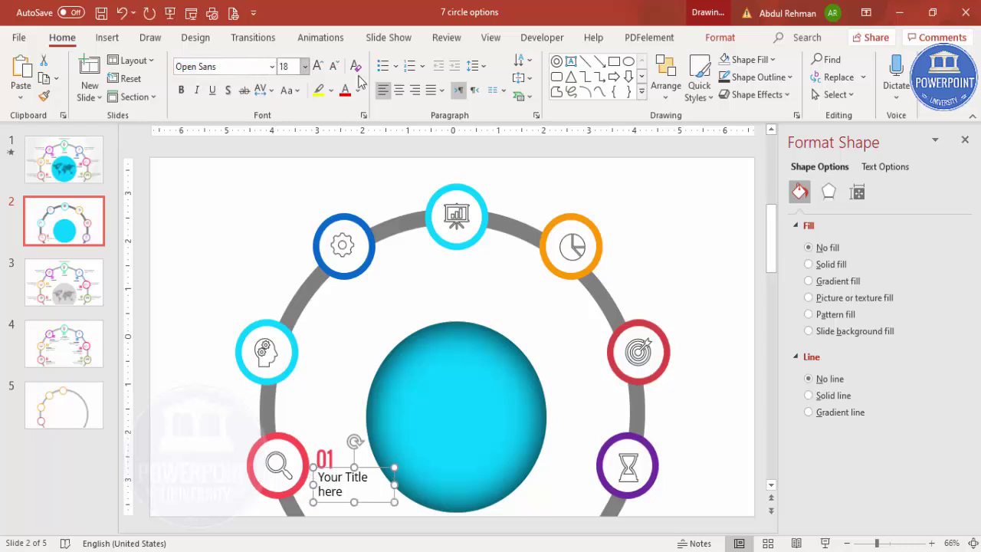
{"action": "left_click", "coordinate": [333, 66]}
{"action": "left_click", "coordinate": [333, 65]}
{"action": "left_click", "coordinate": [333, 66]}
{"action": "left_click", "coordinate": [184, 91]}
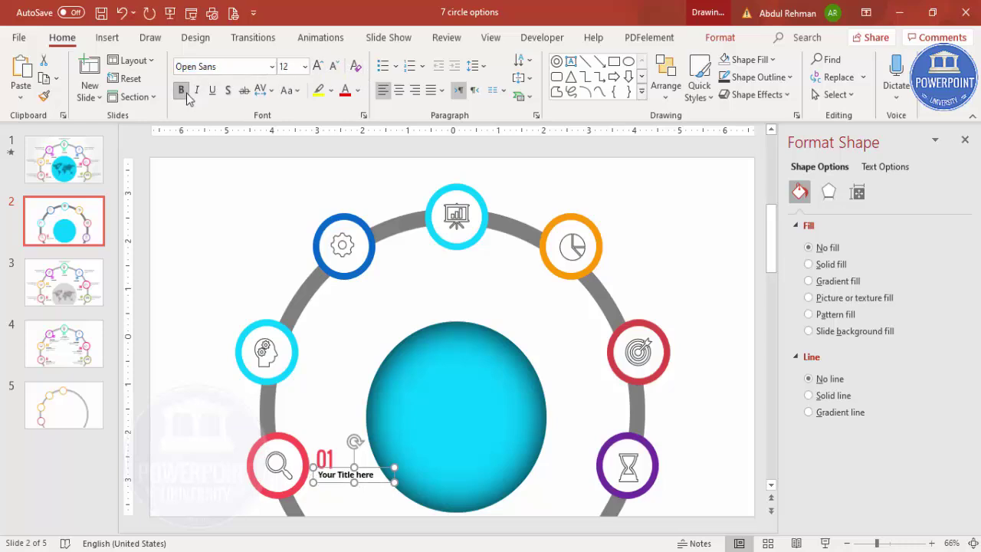
Step: Left-align the caption with the 01 number and group the two
{"action": "left_click", "coordinate": [324, 458], "text": "shift"}
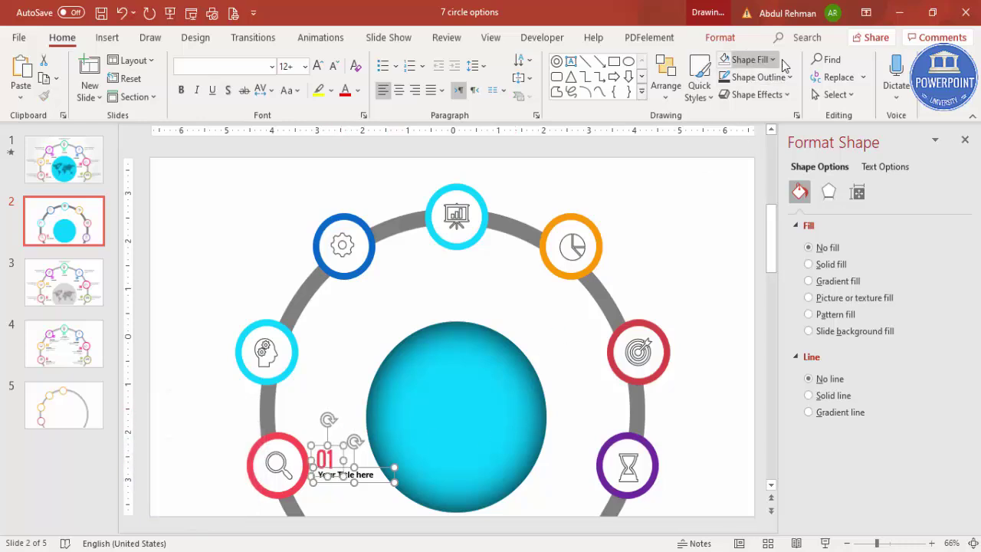
{"action": "left_click", "coordinate": [719, 37]}
{"action": "left_click", "coordinate": [813, 62]}
{"action": "left_click", "coordinate": [828, 84]}
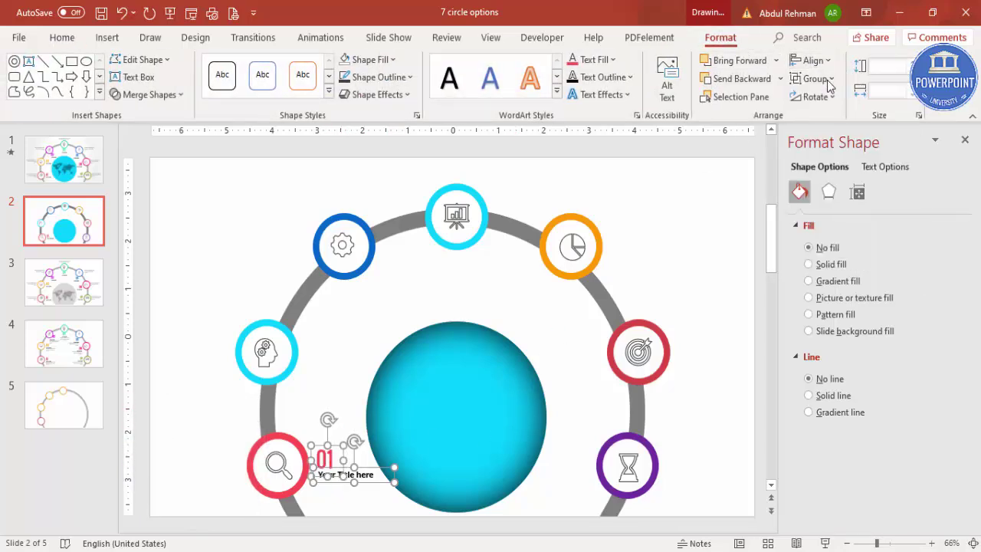
{"action": "key", "text": "ctrl+g"}
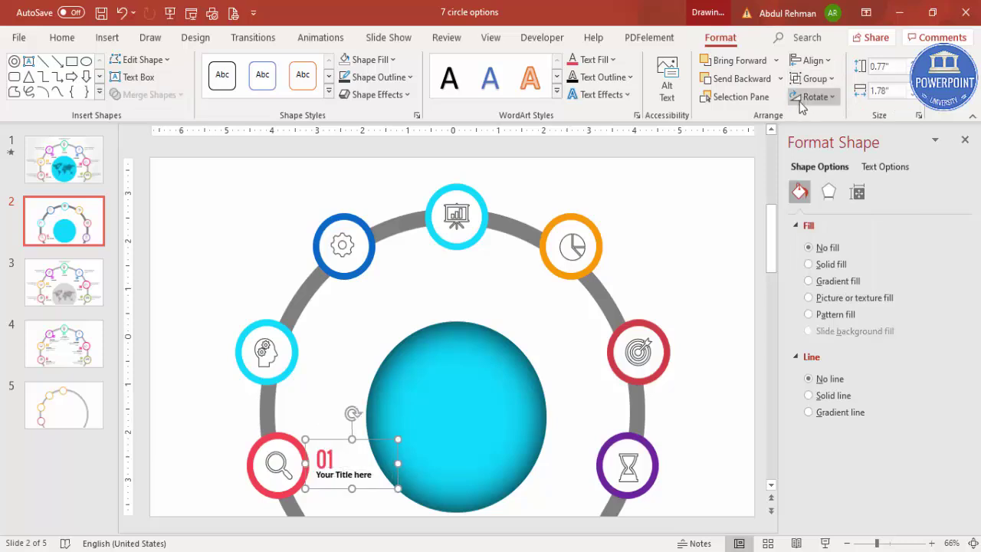
Step: Place copies of the 01 label beside the head, gear and top chart rings
{"action": "key", "text": "ctrl+d"}
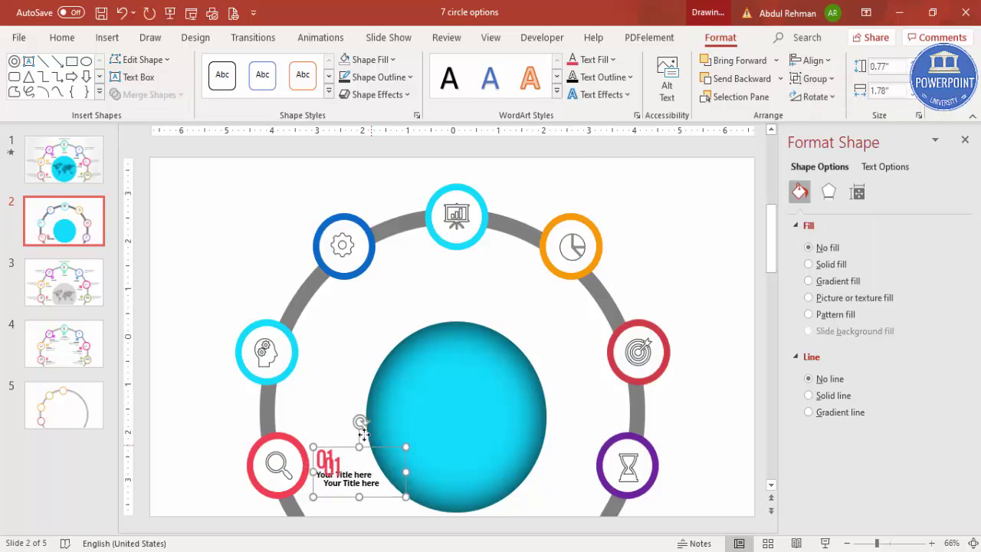
{"action": "left_click_drag", "start_coordinate": [362, 429], "coordinate": [355, 335]}
{"action": "key", "text": "ctrl+d"}
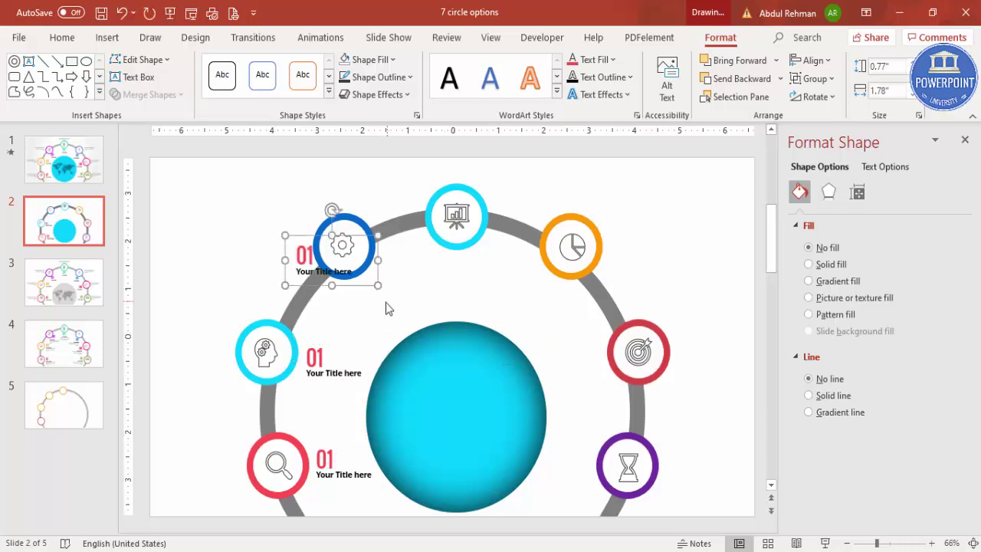
{"action": "left_click_drag", "start_coordinate": [304, 252], "coordinate": [459, 241]}
{"action": "left_click_drag", "start_coordinate": [517, 247], "coordinate": [581, 282]}
Step: Right-align the number and title of the label below the orange pie ring
{"action": "left_click", "coordinate": [537, 289]}
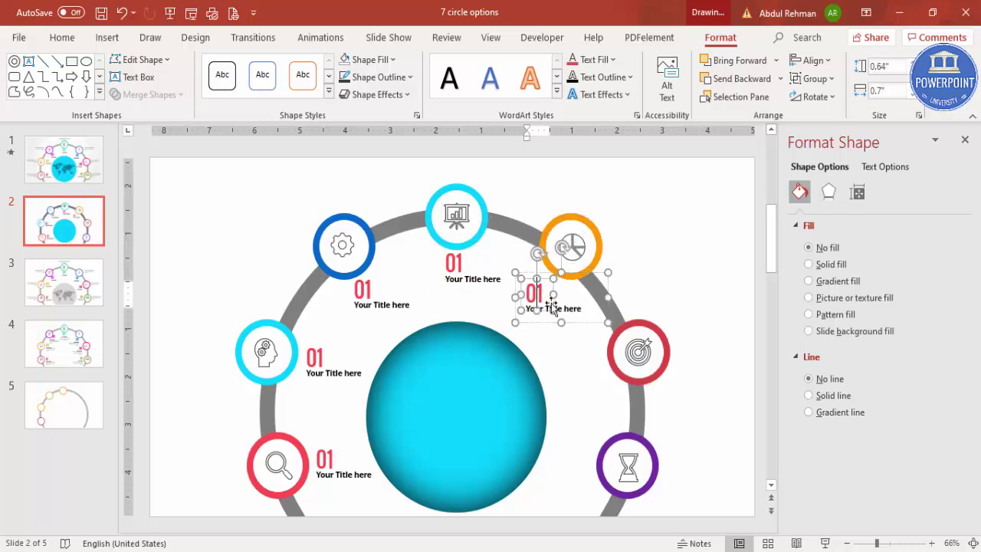
{"action": "left_click", "coordinate": [814, 59]}
{"action": "left_click", "coordinate": [878, 122]}
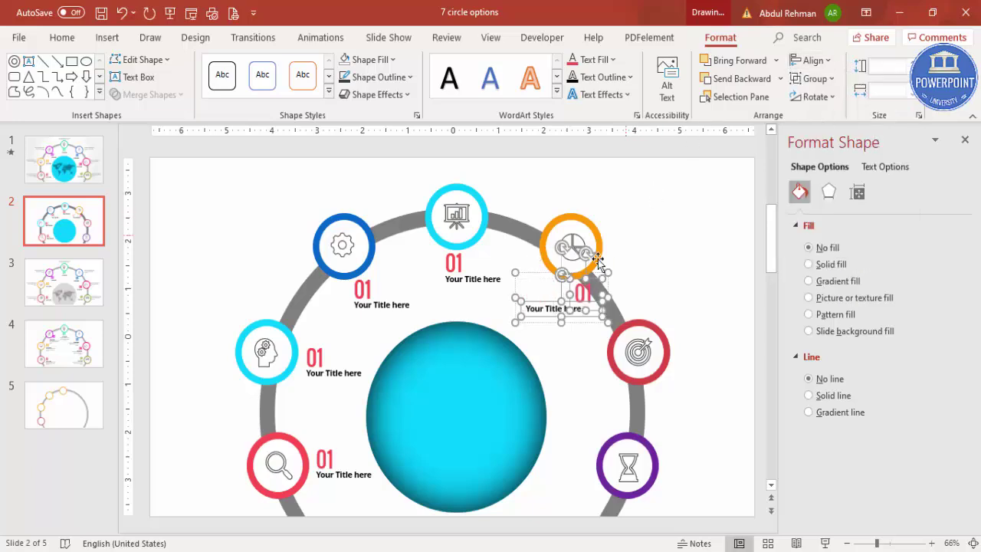
{"action": "left_click_drag", "start_coordinate": [565, 308], "coordinate": [543, 307]}
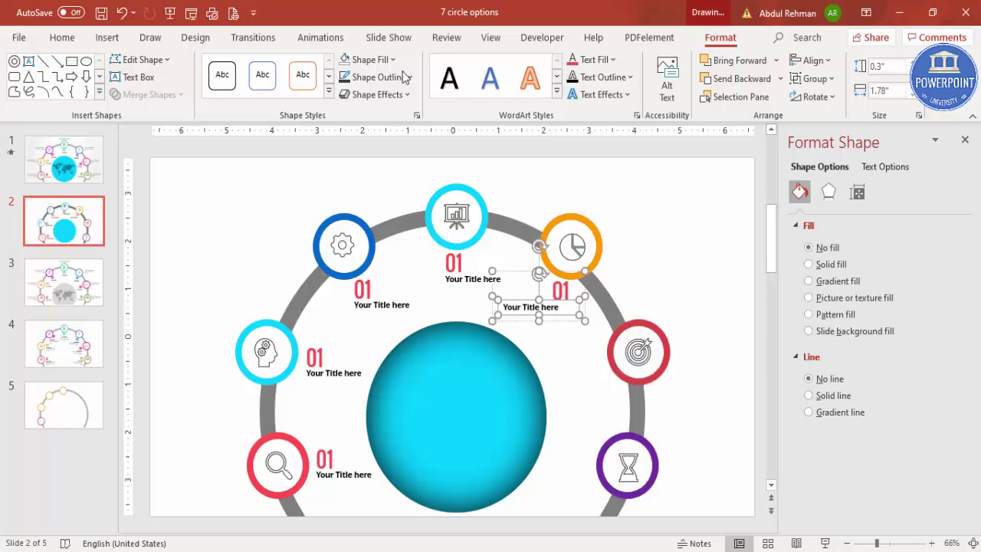
{"action": "left_click", "coordinate": [62, 37]}
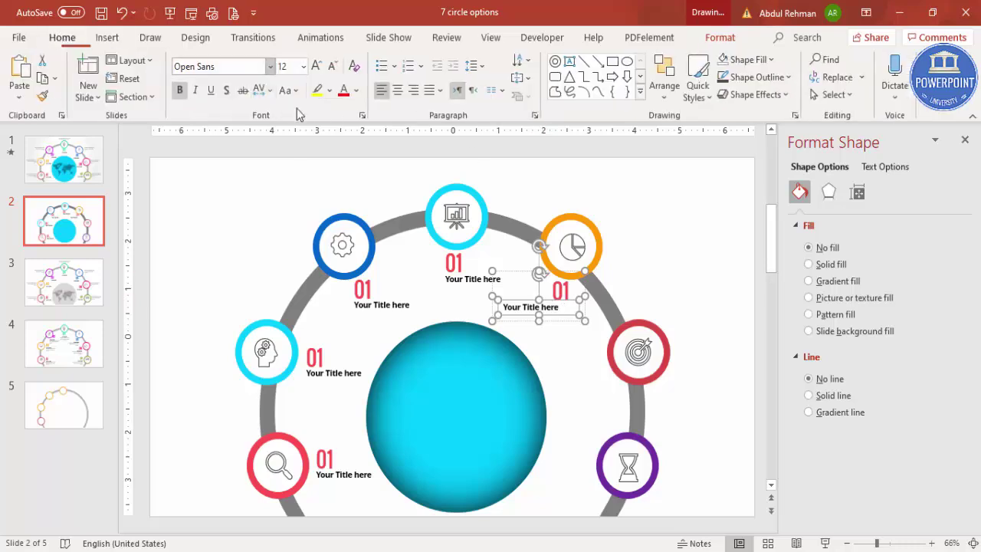
{"action": "left_click", "coordinate": [414, 91]}
{"action": "left_click_drag", "start_coordinate": [573, 300], "coordinate": [566, 300]}
Step: Duplicate the right-aligned label beside the red target and purple hourglass rings
{"action": "left_click", "coordinate": [550, 278]}
{"action": "left_click", "coordinate": [549, 276]}
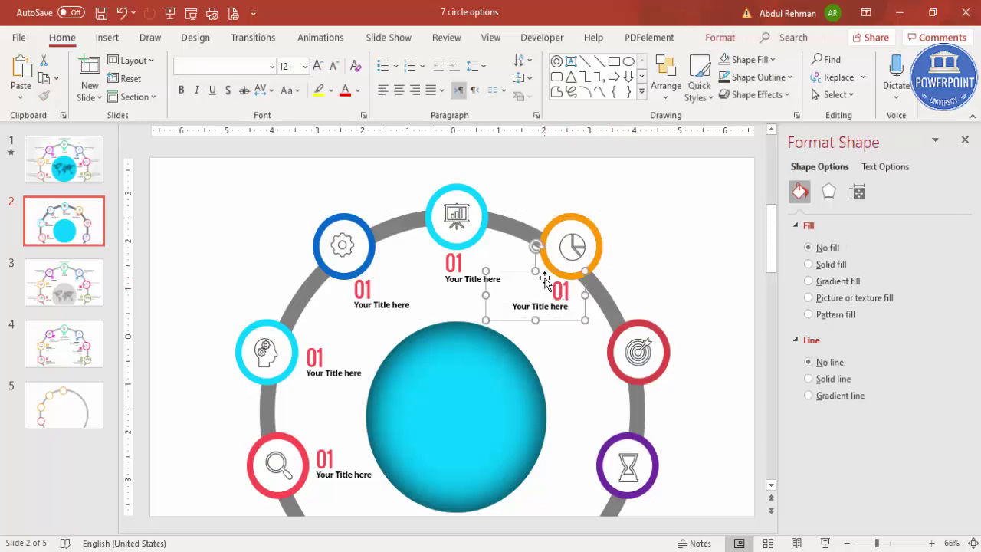
{"action": "key", "text": "ctrl+d"}
{"action": "left_click_drag", "start_coordinate": [583, 280], "coordinate": [610, 336]}
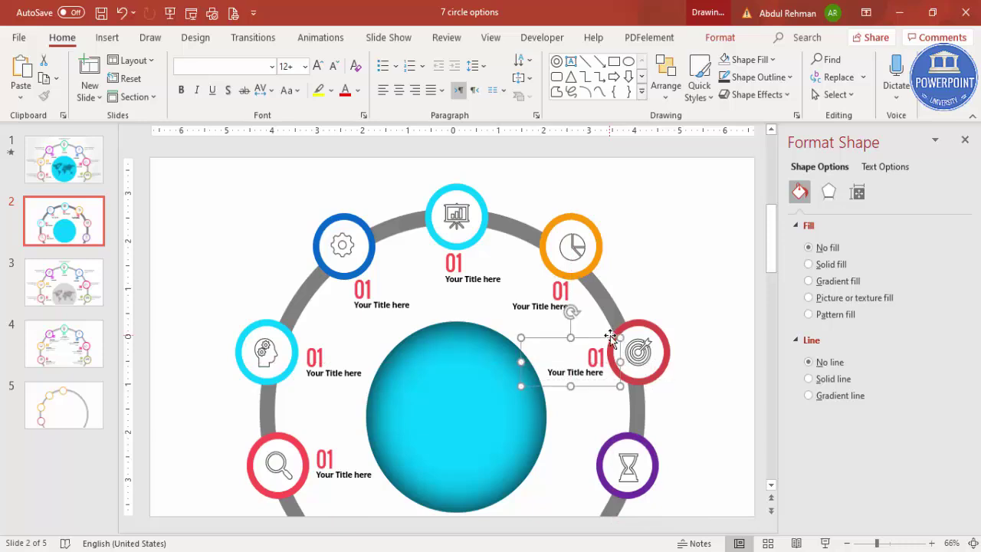
{"action": "key", "text": "ctrl+d"}
{"action": "left_click_drag", "start_coordinate": [628, 406], "coordinate": [586, 464]}
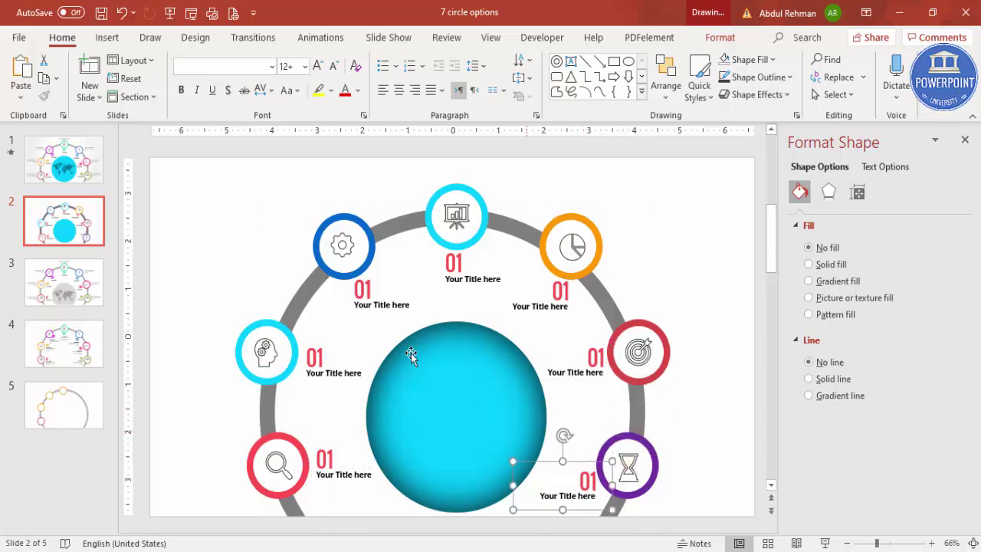
Step: Renumber the copied labels 02 through 07 around the arch
{"action": "left_click", "coordinate": [322, 359]}
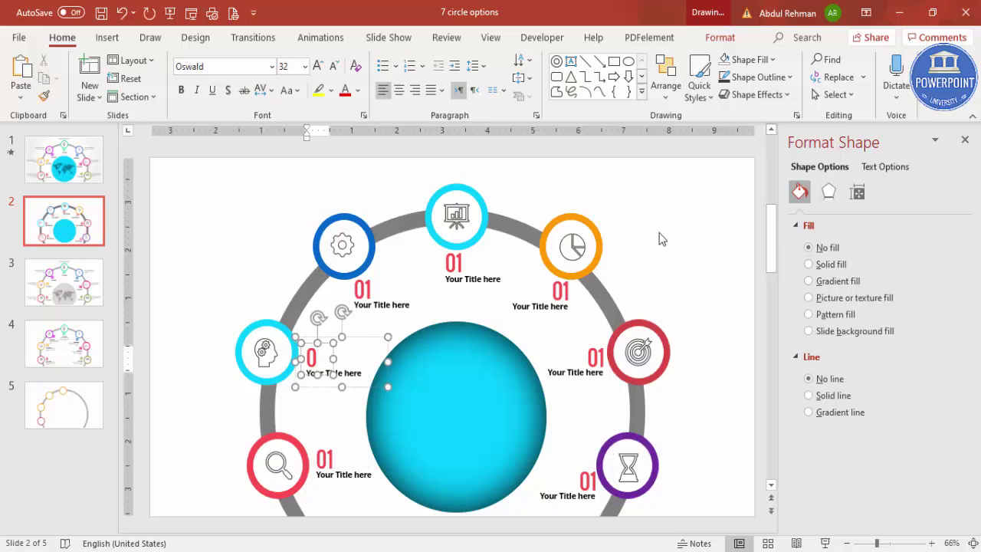
{"action": "type", "text": "2"}
{"action": "left_click", "coordinate": [361, 294]}
{"action": "type", "text": "3"}
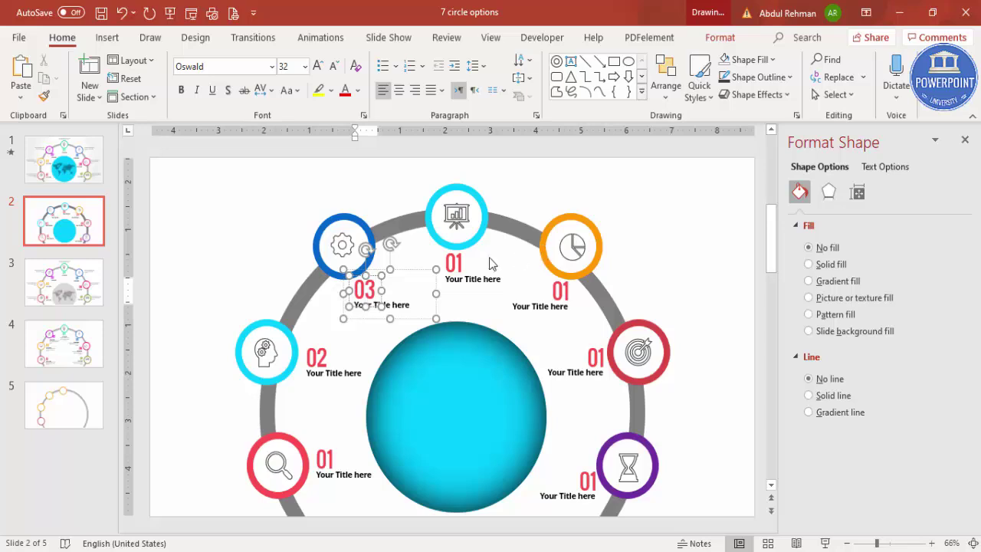
{"action": "left_click", "coordinate": [456, 262]}
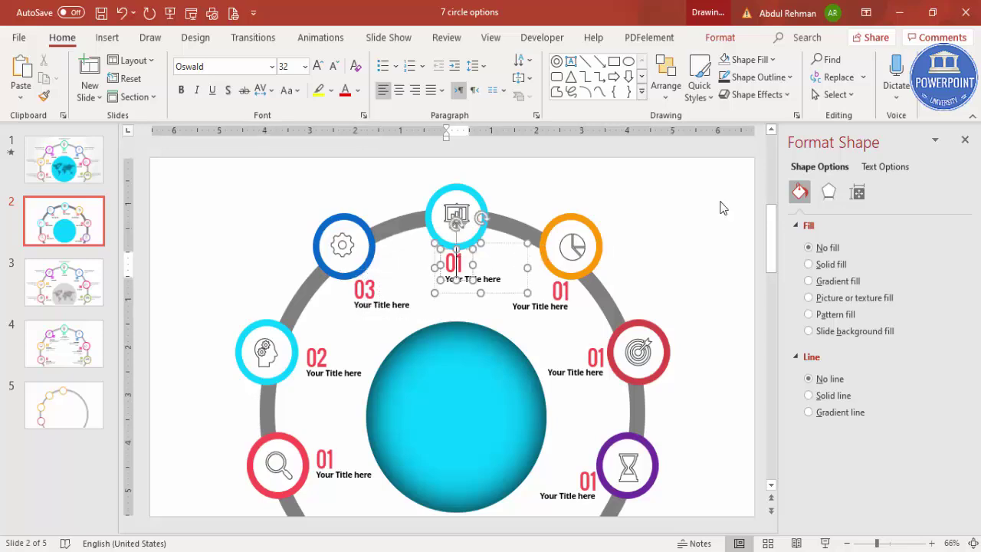
{"action": "left_click", "coordinate": [560, 290]}
{"action": "type", "text": "5"}
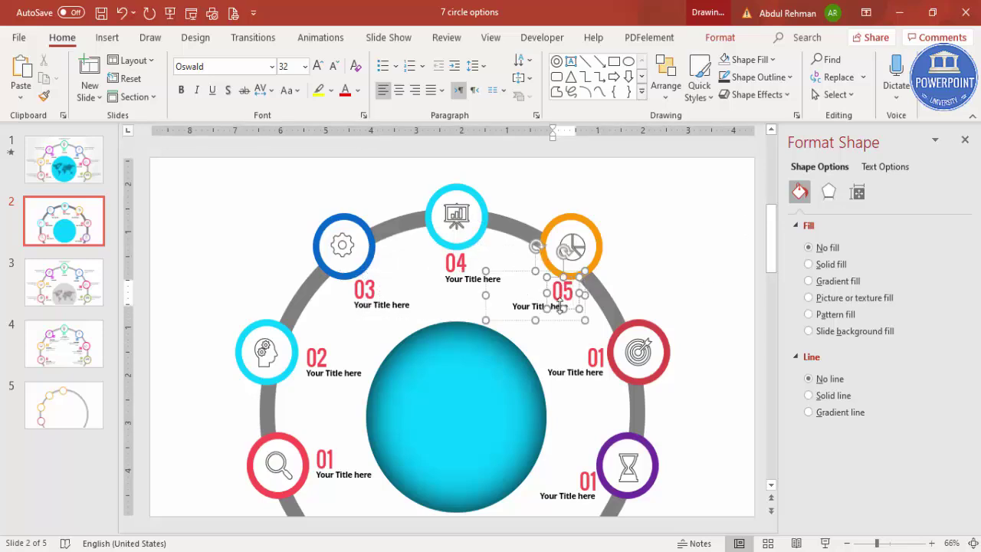
{"action": "left_click", "coordinate": [596, 356]}
{"action": "type", "text": "6"}
{"action": "left_click", "coordinate": [589, 485]}
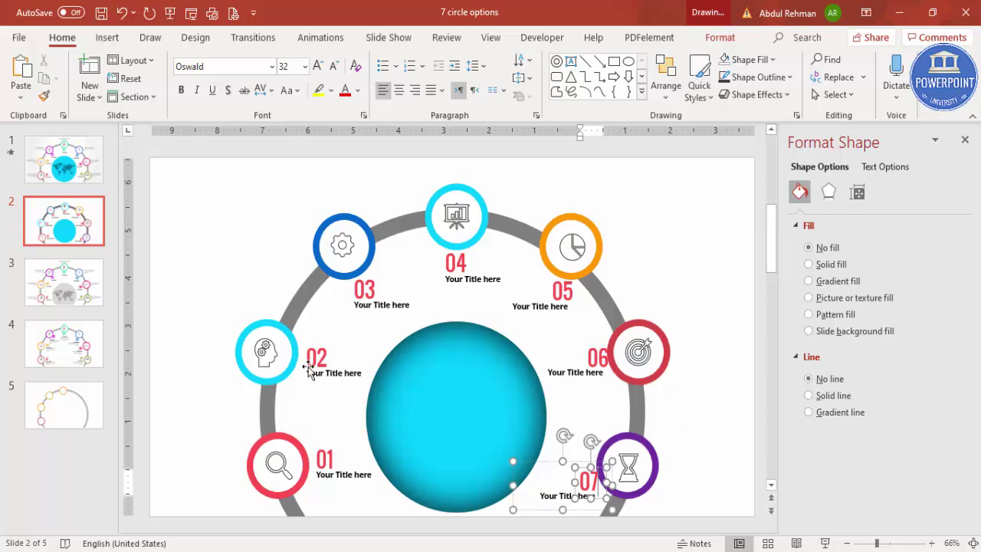
Step: Centre the title text under the 04 number beneath the chart ring, then start a new text box
{"action": "left_click", "coordinate": [270, 328]}
{"action": "left_click", "coordinate": [193, 289]}
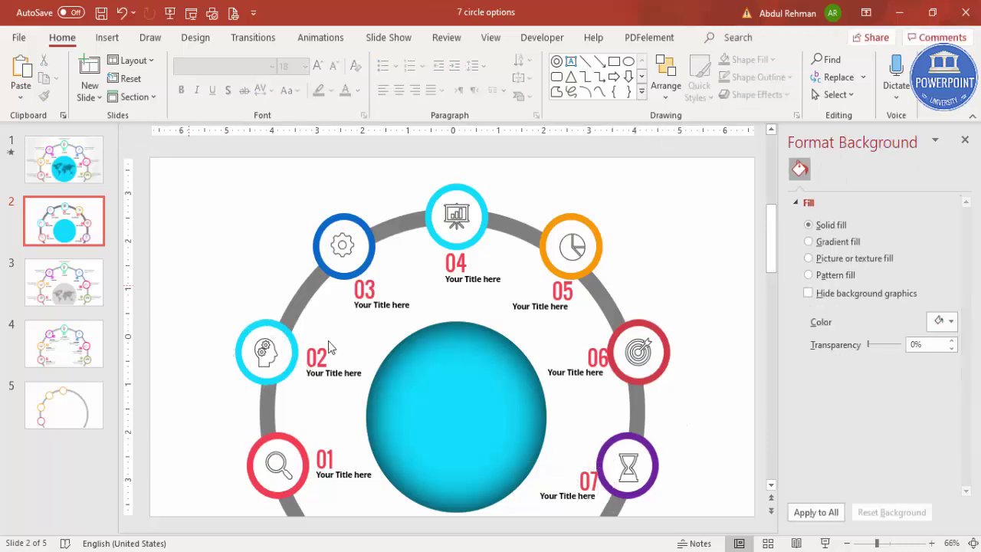
{"action": "left_click", "coordinate": [451, 284]}
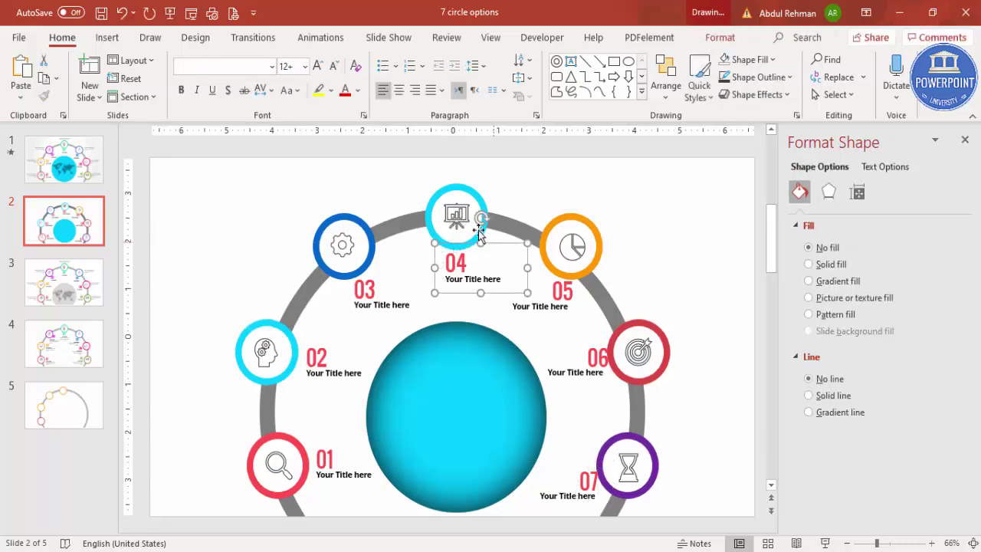
{"action": "left_click", "coordinate": [471, 260]}
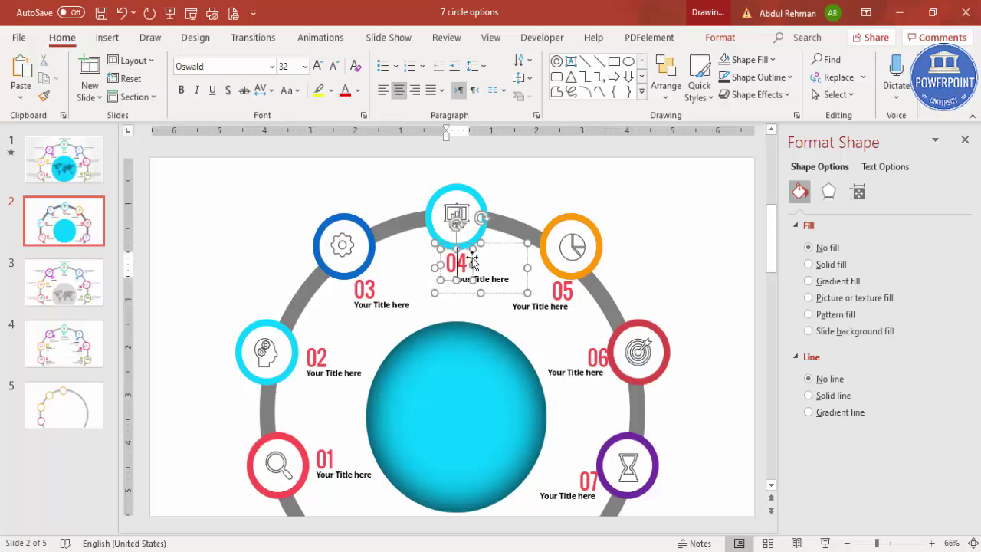
{"action": "left_click_drag", "start_coordinate": [492, 282], "coordinate": [476, 270]}
{"action": "left_click", "coordinate": [668, 279]}
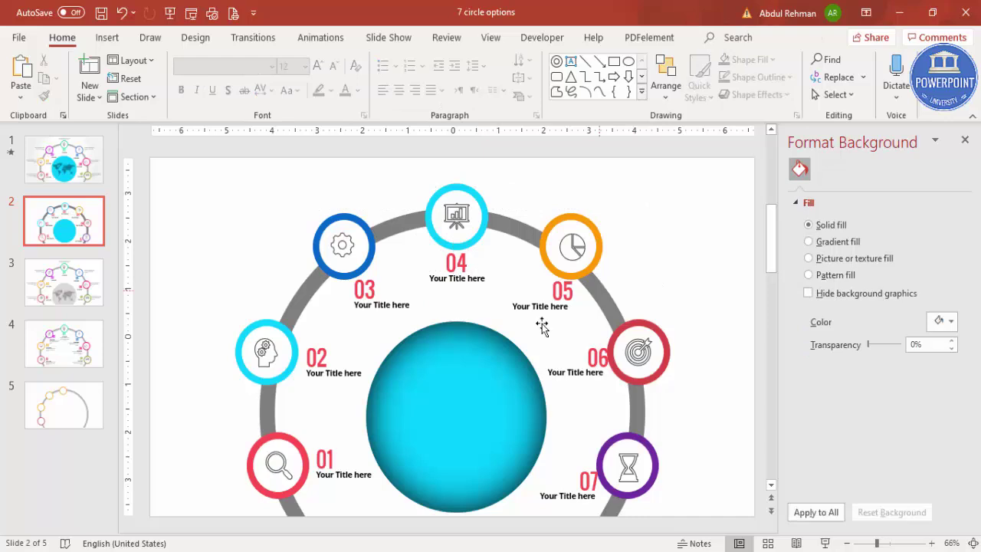
{"action": "left_click", "coordinate": [107, 37]}
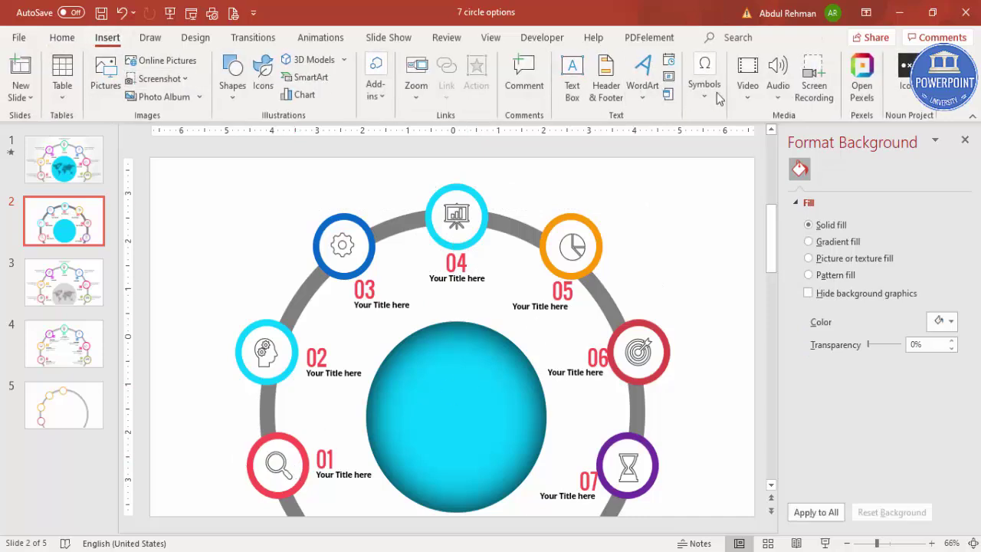
{"action": "left_click", "coordinate": [573, 76]}
Step: Add a right-aligned 'Add detail text here.' caption beside circle 01
{"action": "left_click_drag", "start_coordinate": [174, 472], "coordinate": [245, 490]}
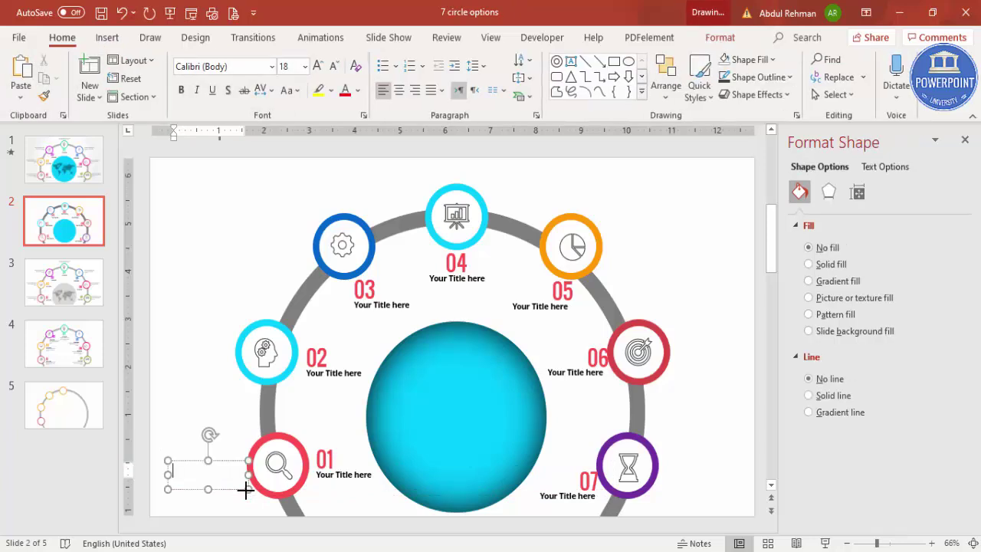
{"action": "type", "text": "Add detail"}
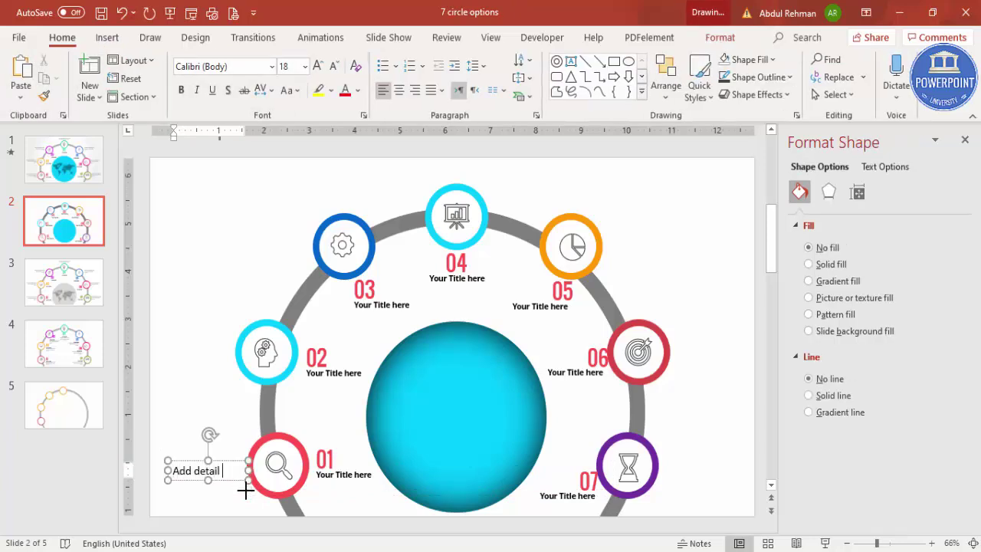
{"action": "type", "text": " text here."}
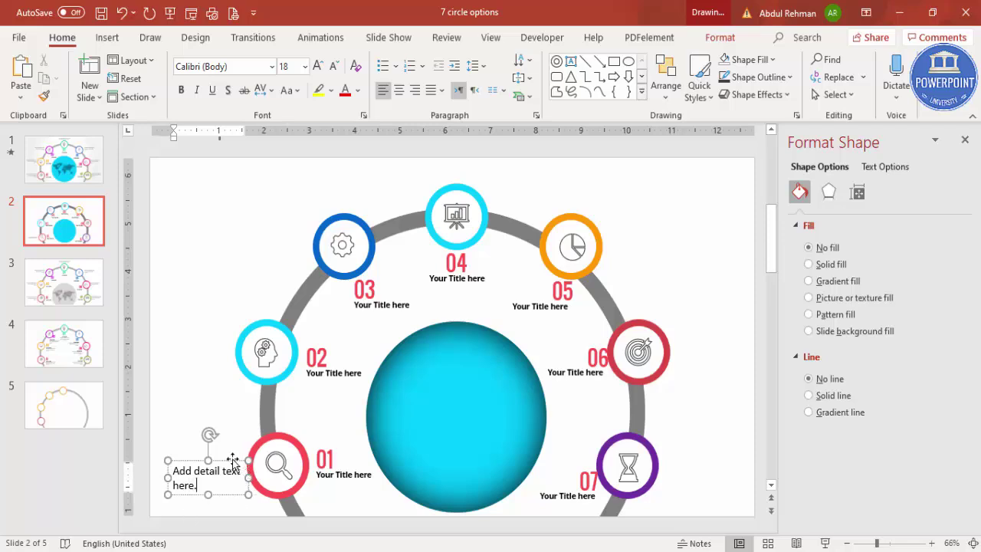
{"action": "left_click", "coordinate": [232, 459]}
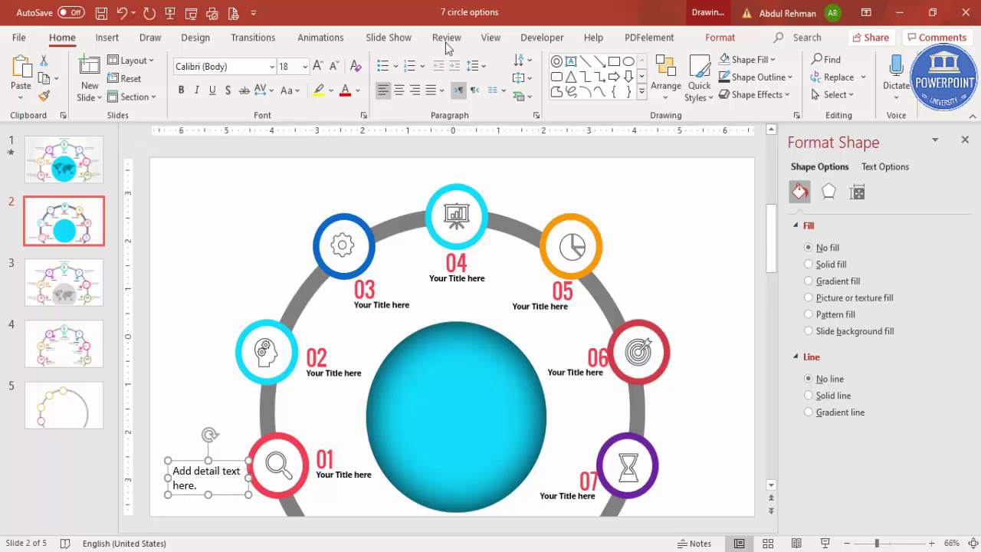
{"action": "left_click", "coordinate": [398, 91]}
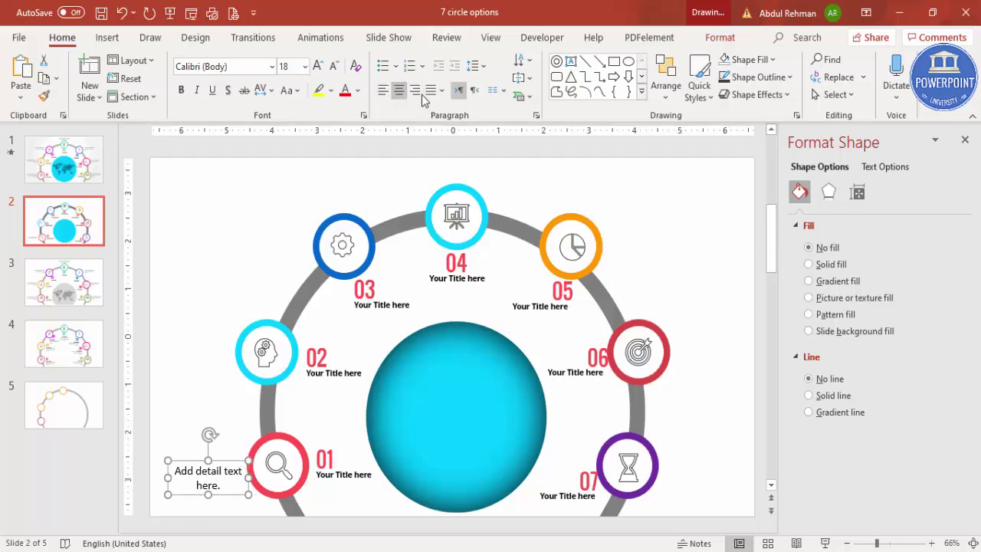
{"action": "left_click", "coordinate": [414, 91]}
{"action": "left_click_drag", "start_coordinate": [233, 461], "coordinate": [229, 456]}
Step: Style the caption grey Open Sans 12 pt and copy it above the top ring
{"action": "left_click", "coordinate": [238, 69]}
{"action": "type", "text": "Open Sans"}
{"action": "key", "text": "Return"}
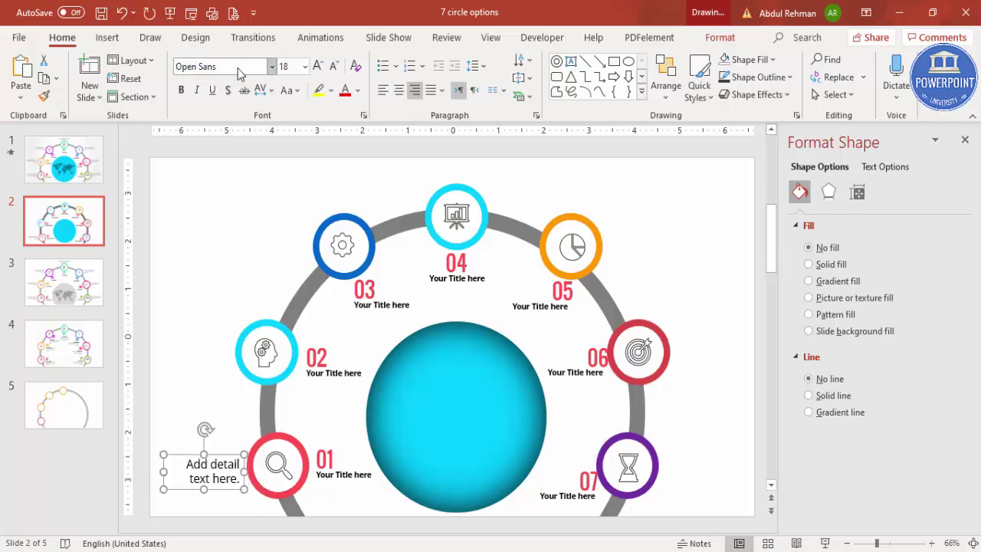
{"action": "left_click", "coordinate": [357, 90]}
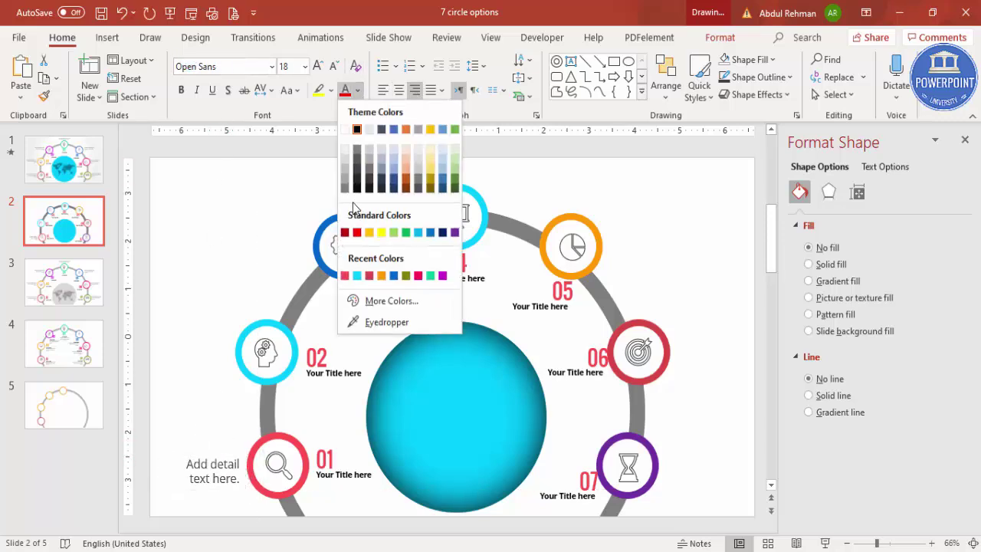
{"action": "left_click", "coordinate": [344, 197]}
{"action": "left_click", "coordinate": [333, 66]}
{"action": "left_click", "coordinate": [333, 66]}
{"action": "left_click", "coordinate": [334, 66]}
{"action": "left_click_drag", "start_coordinate": [217, 457], "coordinate": [465, 210]}
Step: Position detail caption copies by circles 04 to 07, left-aligning the circle 05 caption
{"action": "scroll", "coordinate": [464, 210], "scroll_direction": "down", "scroll_amount": 2}
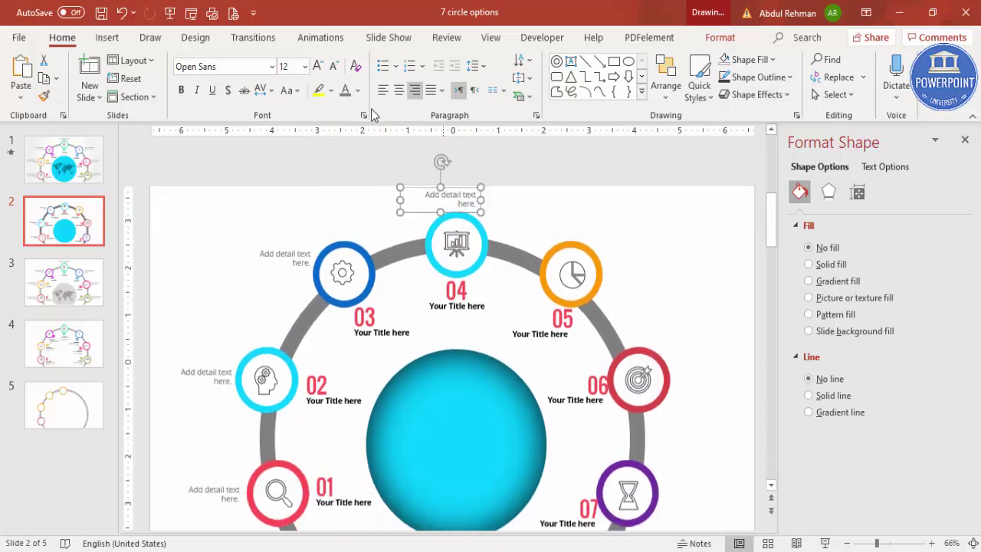
{"action": "scroll", "coordinate": [475, 186], "scroll_direction": "down", "scroll_amount": 1}
{"action": "left_click_drag", "start_coordinate": [475, 186], "coordinate": [663, 269]}
{"action": "scroll", "coordinate": [585, 200], "scroll_direction": "down", "scroll_amount": 3}
{"action": "left_click", "coordinate": [387, 90]}
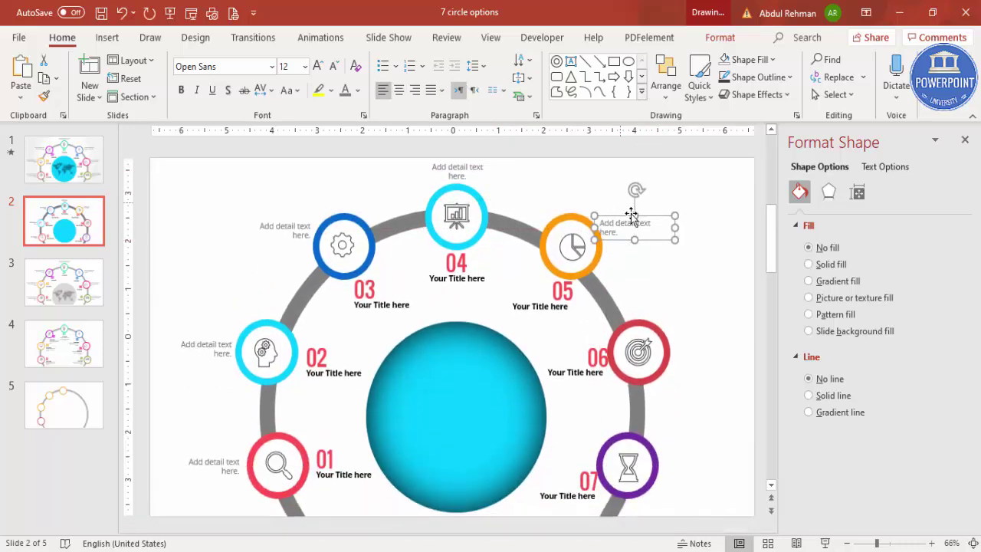
{"action": "left_click_drag", "start_coordinate": [656, 217], "coordinate": [630, 327]}
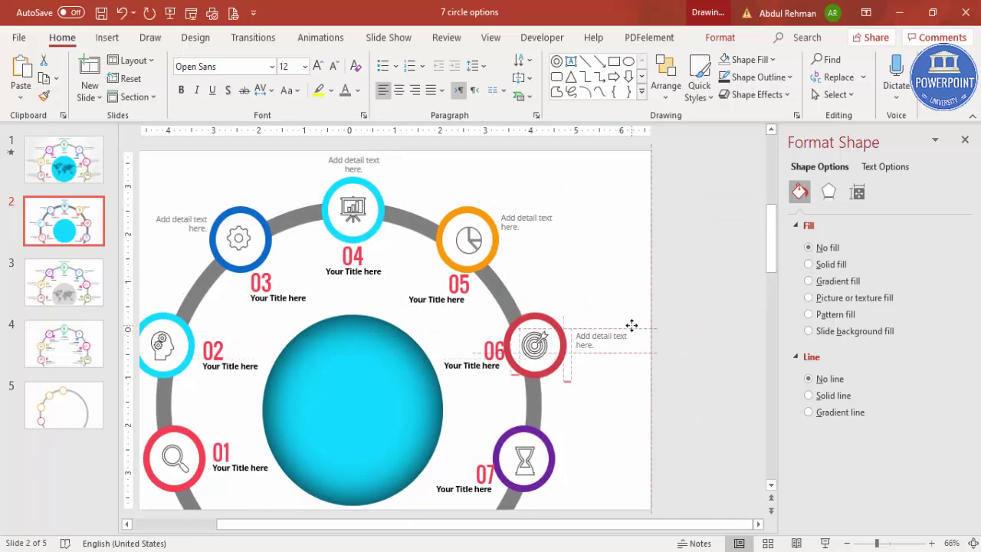
{"action": "left_click_drag", "start_coordinate": [697, 351], "coordinate": [652, 455]}
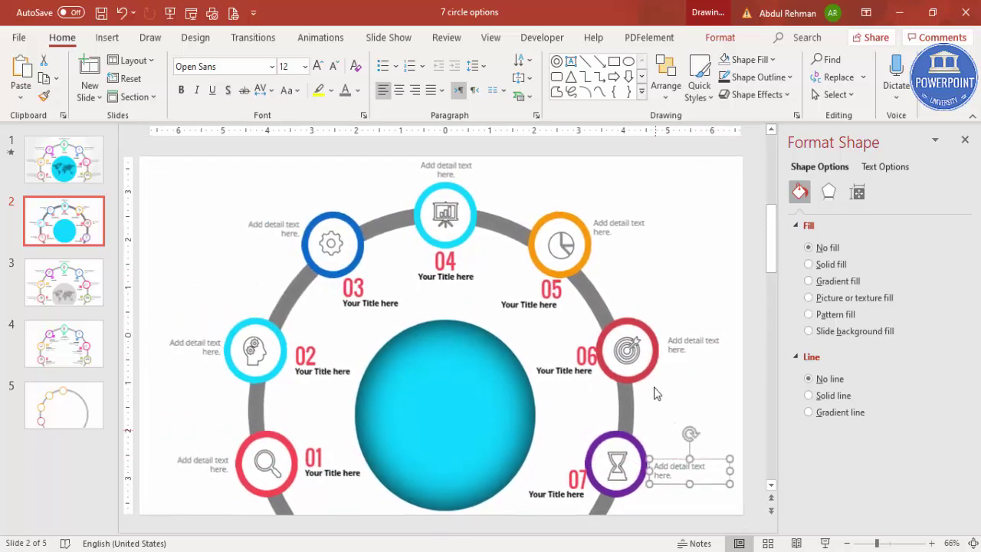
{"action": "left_click", "coordinate": [667, 306]}
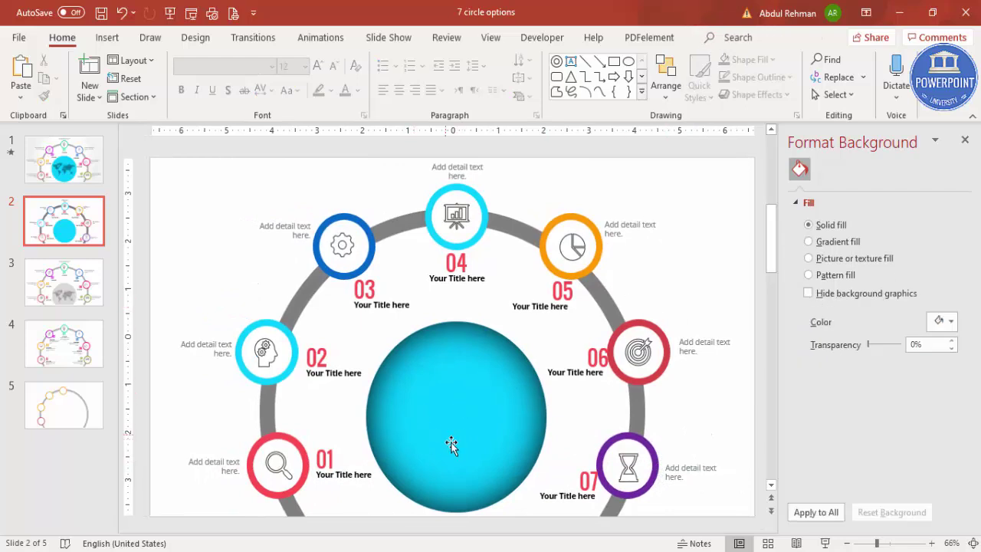
Step: Copy the world-map globe picture from slide 1 and paste it onto slide 2
{"action": "left_click", "coordinate": [85, 173]}
{"action": "left_click", "coordinate": [517, 398]}
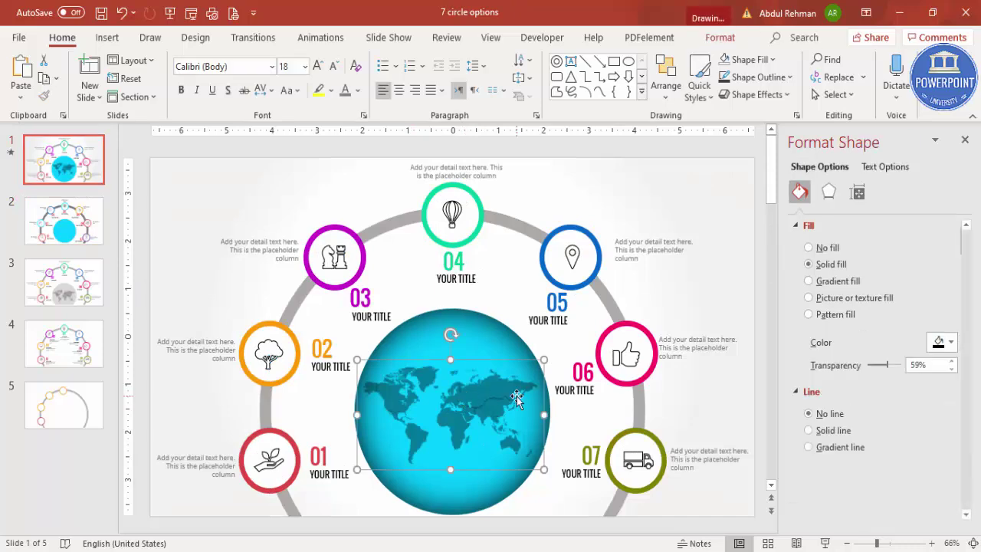
{"action": "left_click", "coordinate": [65, 222]}
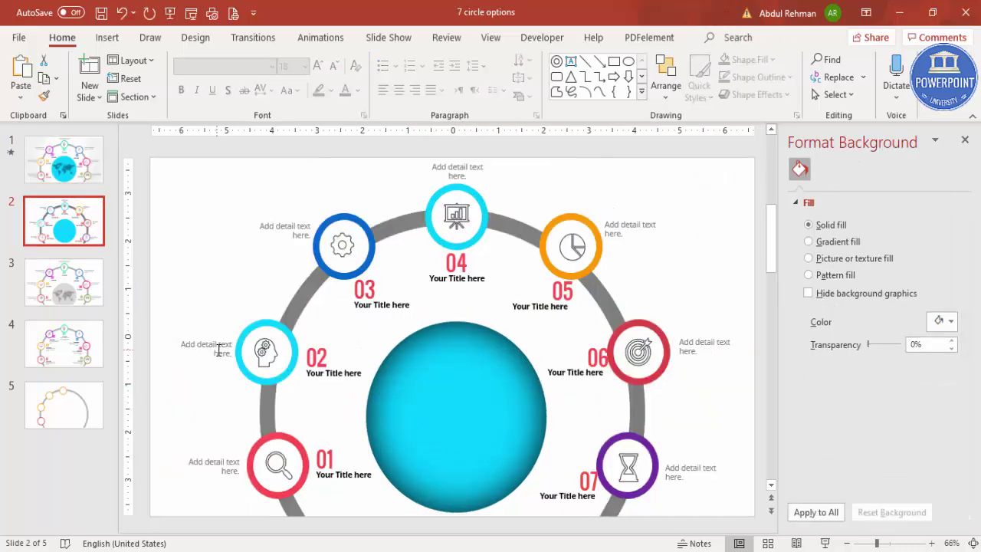
{"action": "key", "text": "ctrl+v"}
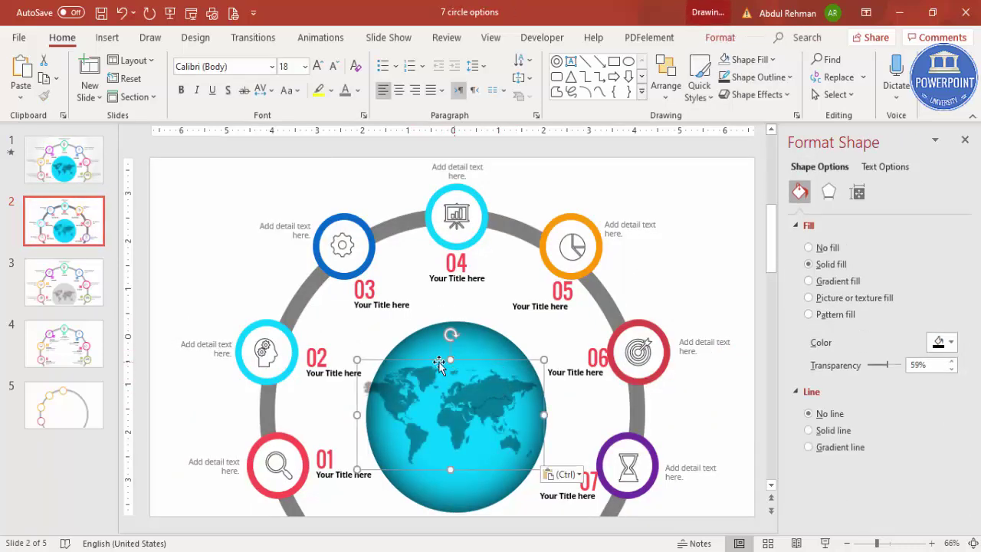
Step: Line the world map up on the cyan globe and close the Format Background pane
{"action": "left_click_drag", "start_coordinate": [505, 375], "coordinate": [499, 371]}
{"action": "left_click", "coordinate": [704, 246]}
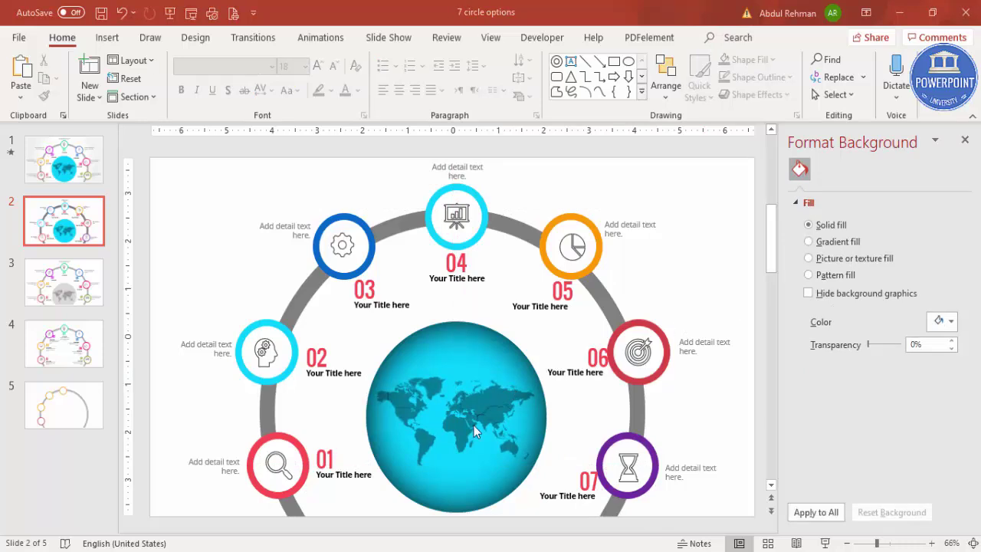
{"action": "left_click", "coordinate": [963, 139]}
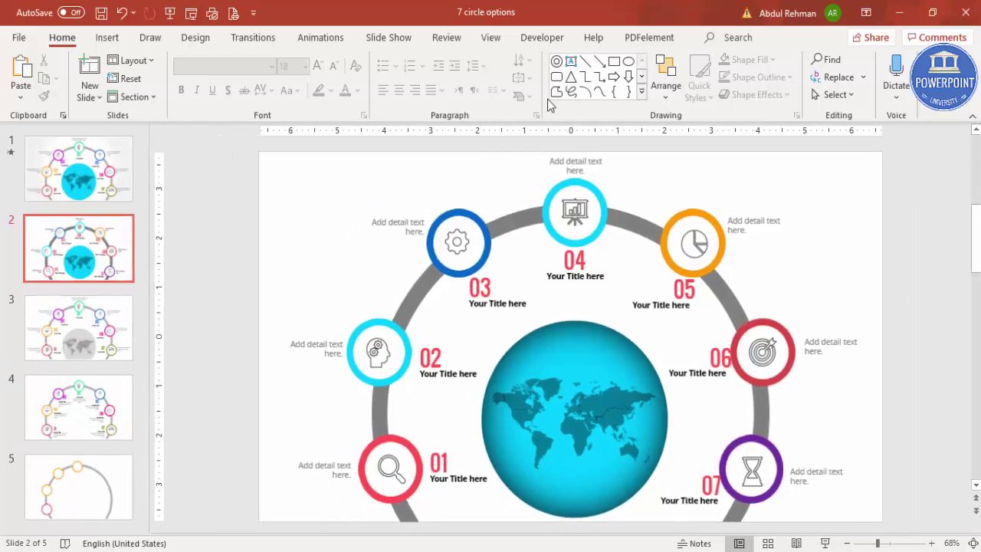
{"action": "left_click", "coordinate": [318, 38]}
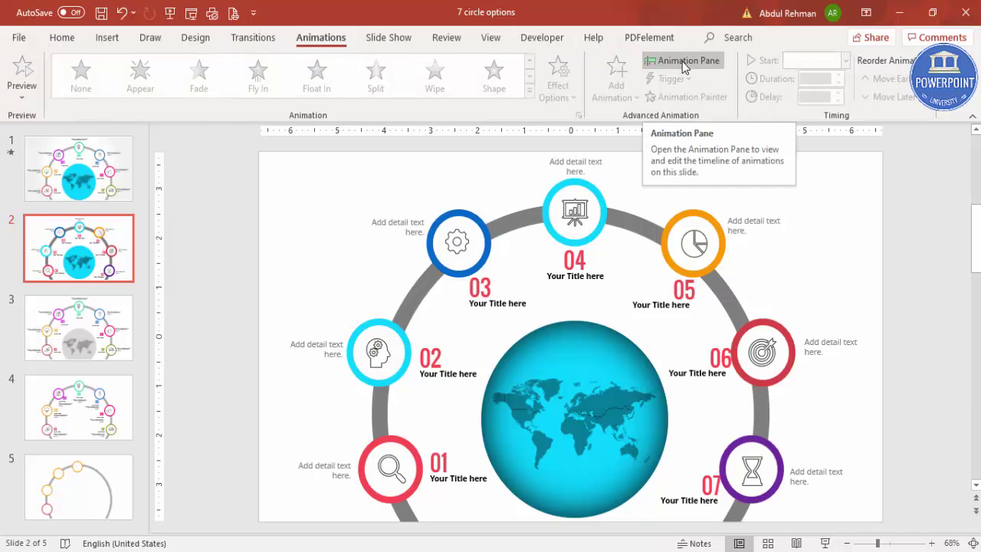
Step: Open the Animation Pane and give the grey arch a Wipe entrance from the left
{"action": "left_click", "coordinate": [682, 62]}
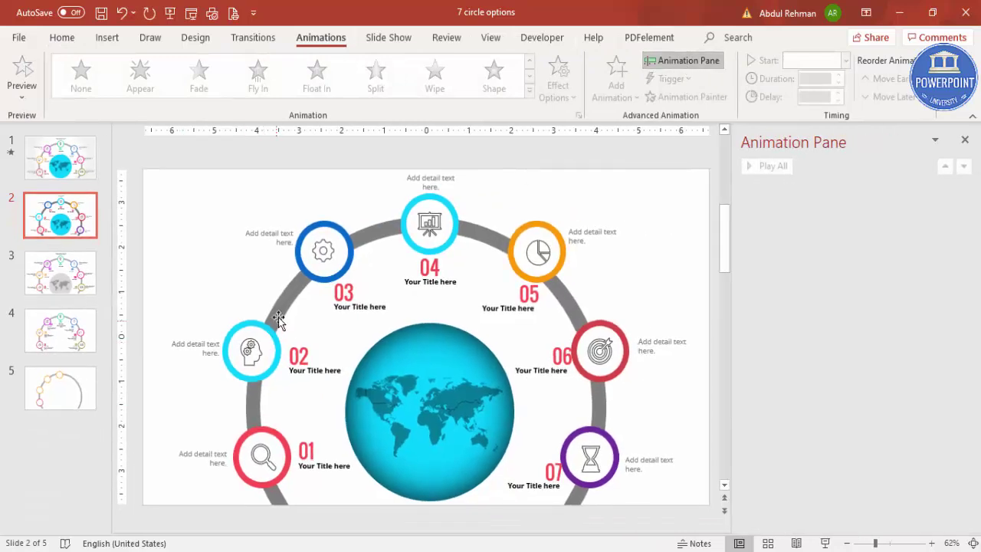
{"action": "left_click", "coordinate": [278, 318]}
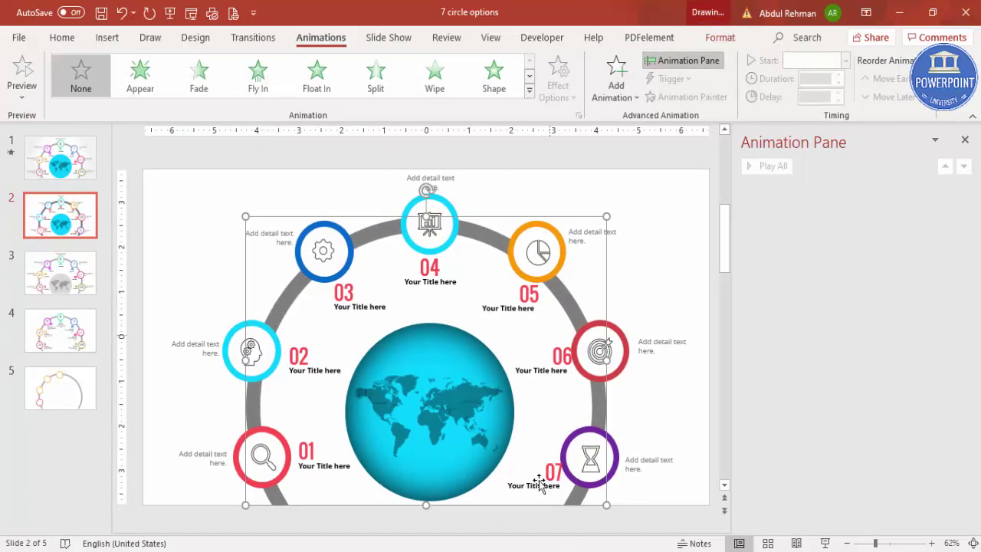
{"action": "left_click", "coordinate": [439, 92]}
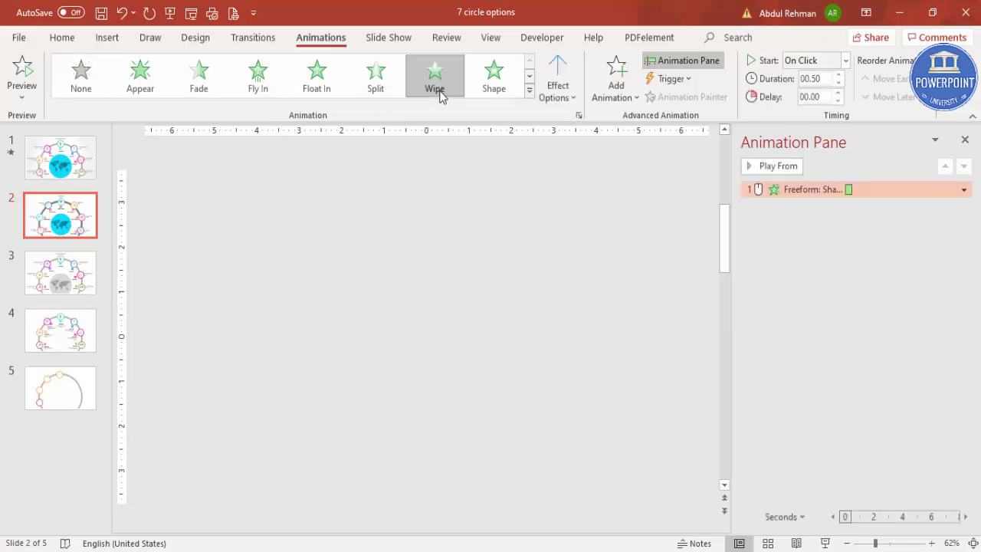
{"action": "left_click", "coordinate": [567, 97]}
{"action": "left_click", "coordinate": [623, 180]}
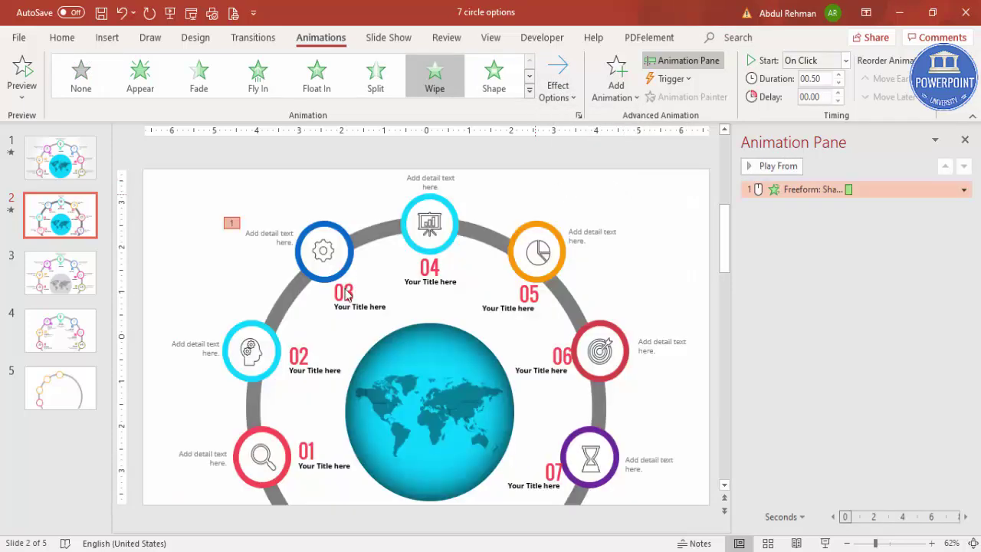
{"action": "left_click", "coordinate": [273, 435]}
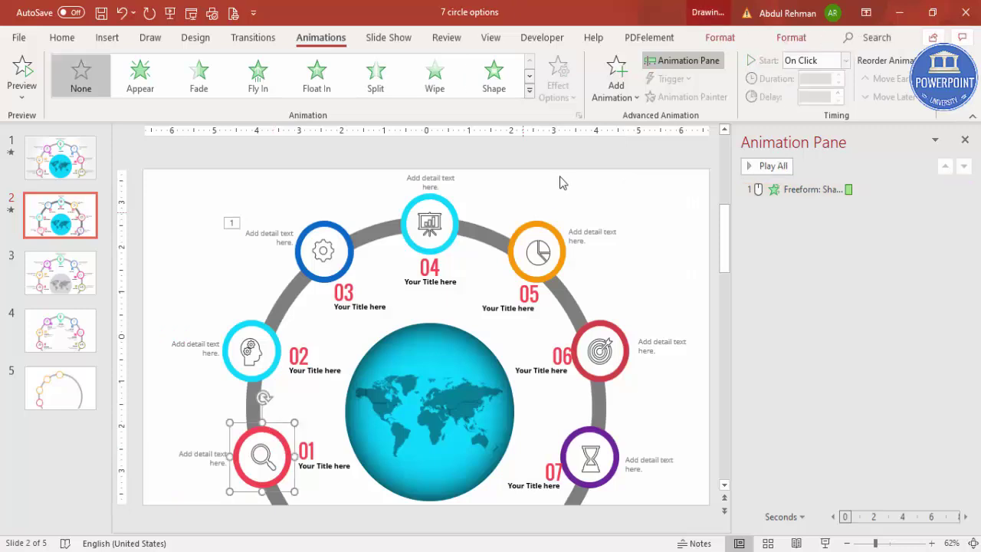
Step: Give the 01 circle a Basic Zoom entrance effect
{"action": "left_click", "coordinate": [617, 98]}
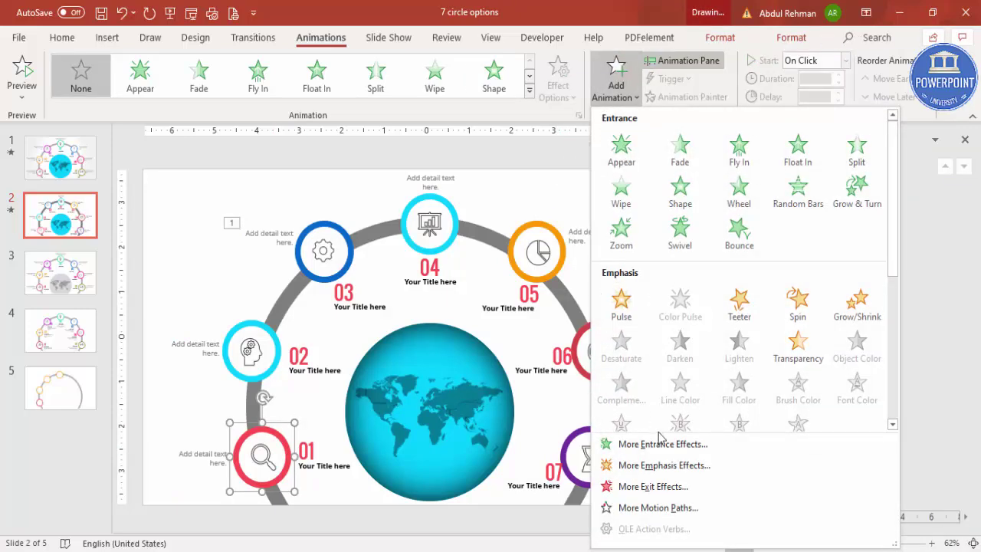
{"action": "left_click", "coordinate": [663, 444]}
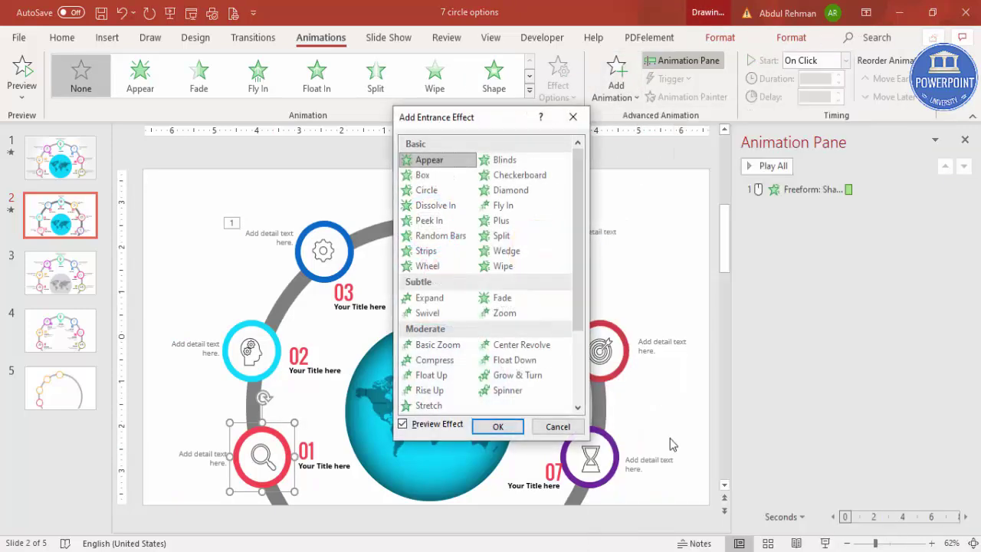
{"action": "left_click", "coordinate": [457, 349]}
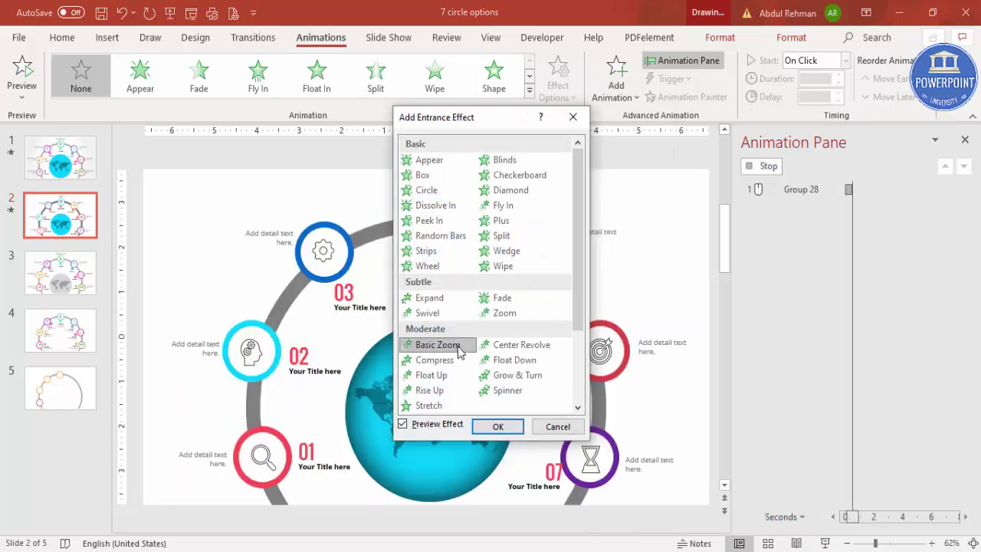
{"action": "left_click", "coordinate": [497, 426]}
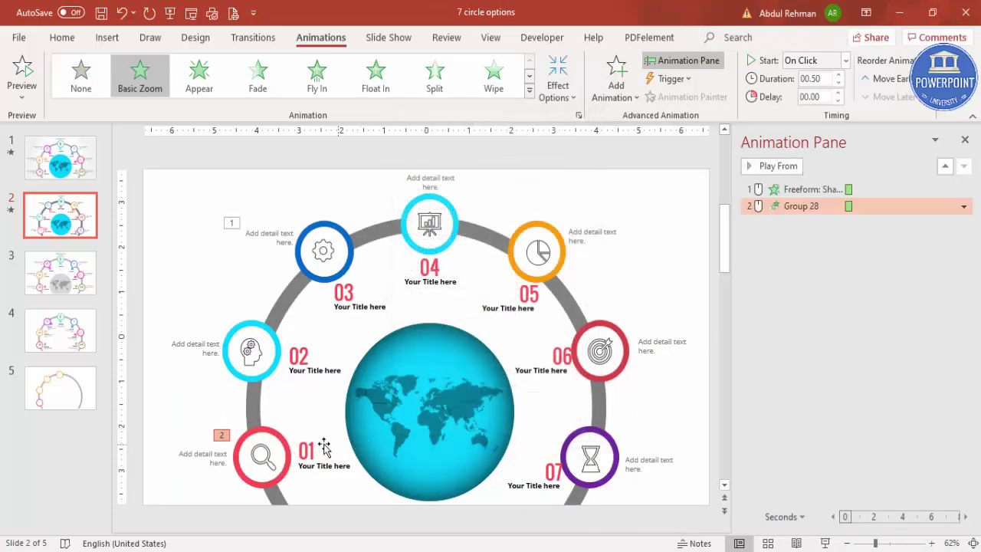
Step: Apply a Stretch entrance to the 01 title, stretching in from the left
{"action": "left_click", "coordinate": [313, 443]}
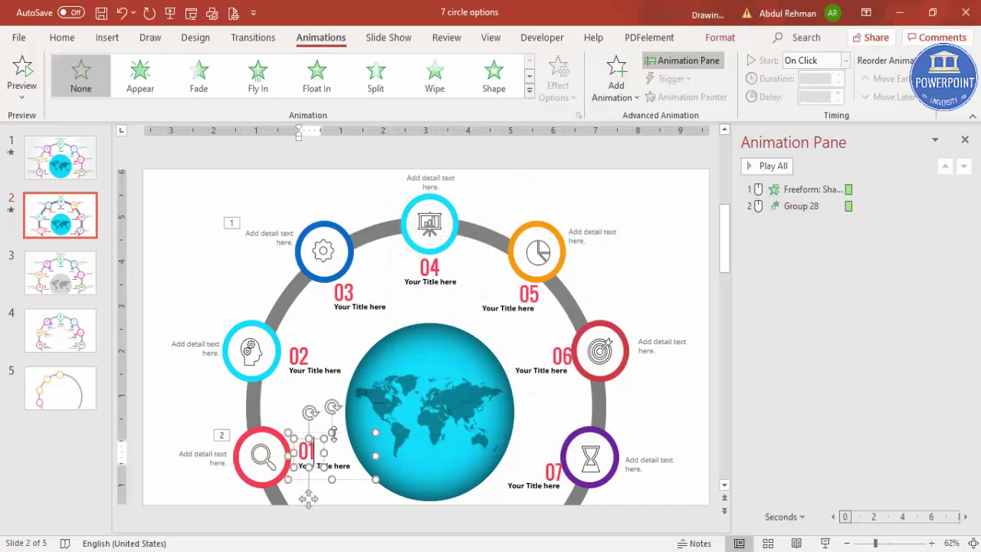
{"action": "left_click", "coordinate": [616, 92]}
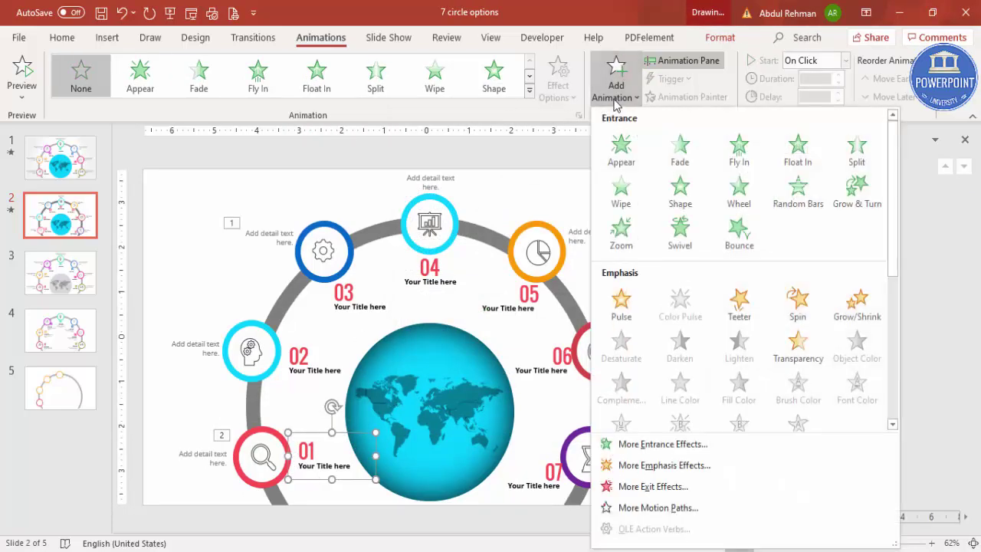
{"action": "left_click", "coordinate": [652, 444]}
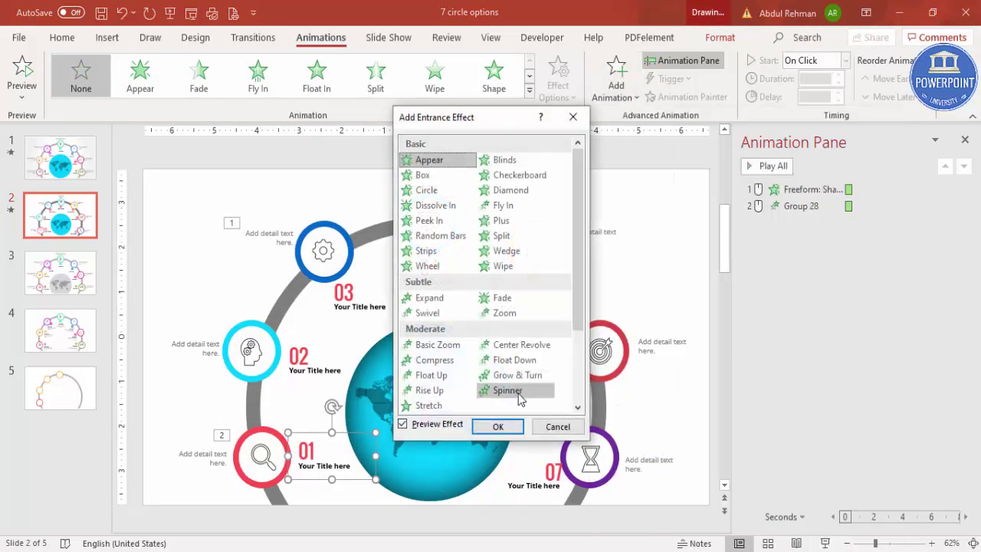
{"action": "left_click", "coordinate": [429, 406]}
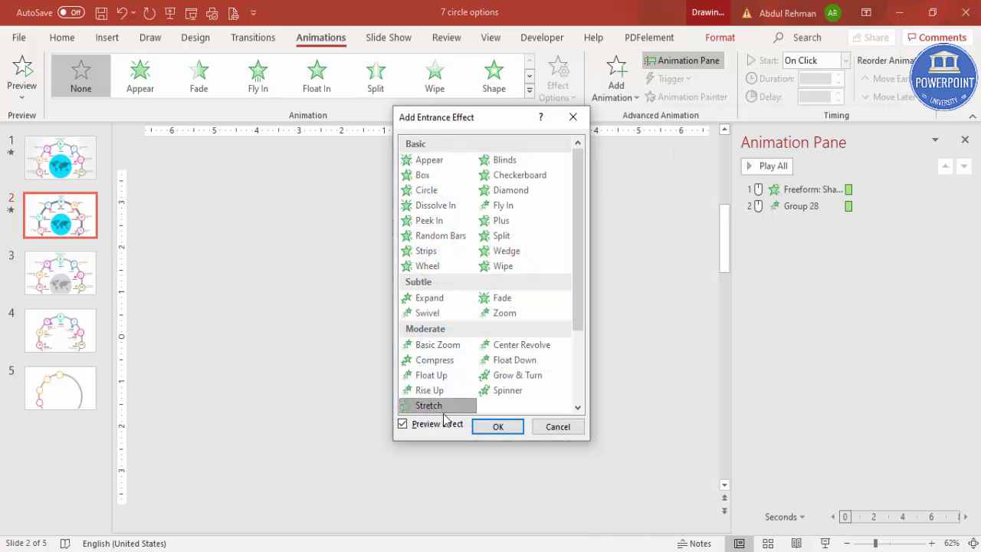
{"action": "left_click", "coordinate": [496, 428]}
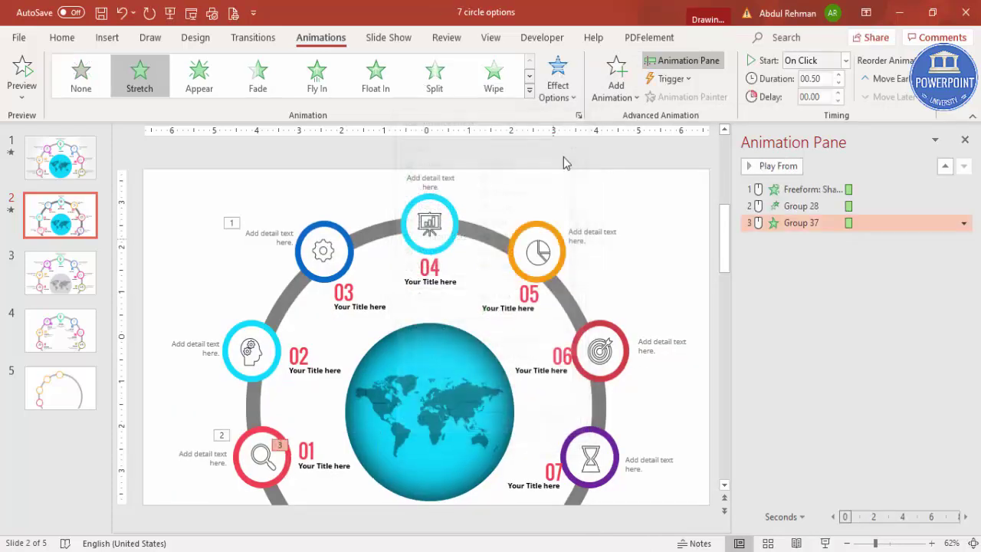
{"action": "left_click", "coordinate": [557, 81]}
{"action": "left_click", "coordinate": [613, 222]}
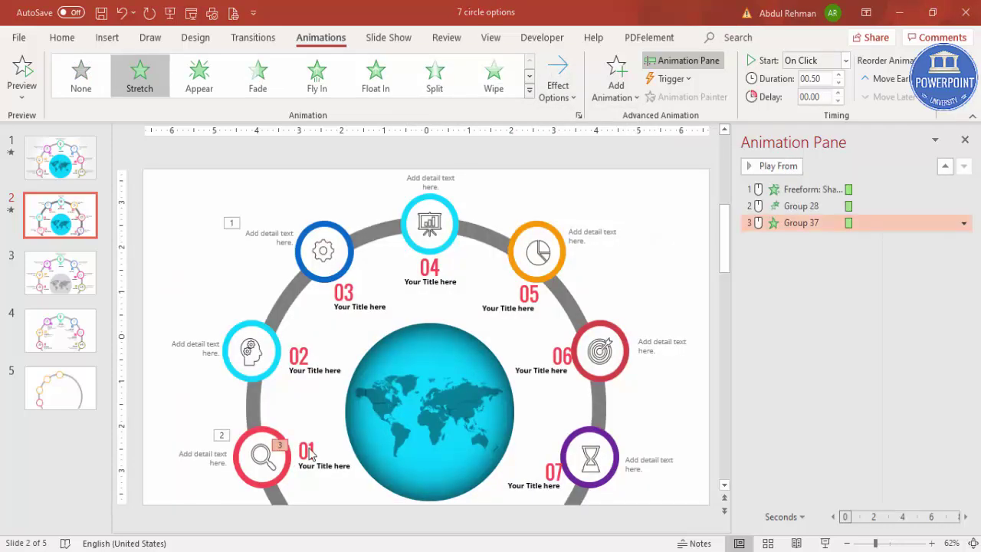
Step: Copy the Stretch onto the 01 detail text with Animation Painter, stretching from the right
{"action": "left_click", "coordinate": [319, 444]}
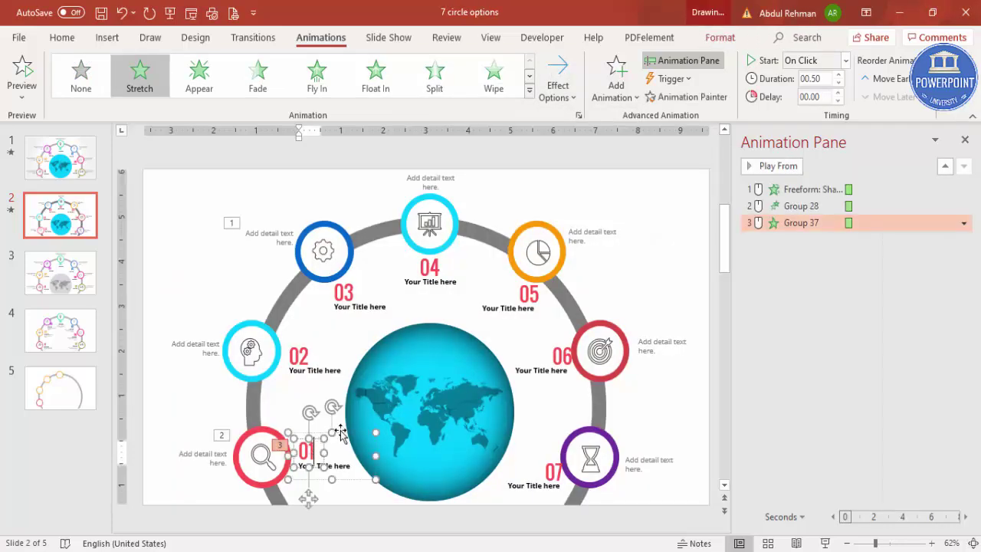
{"action": "left_click", "coordinate": [214, 460]}
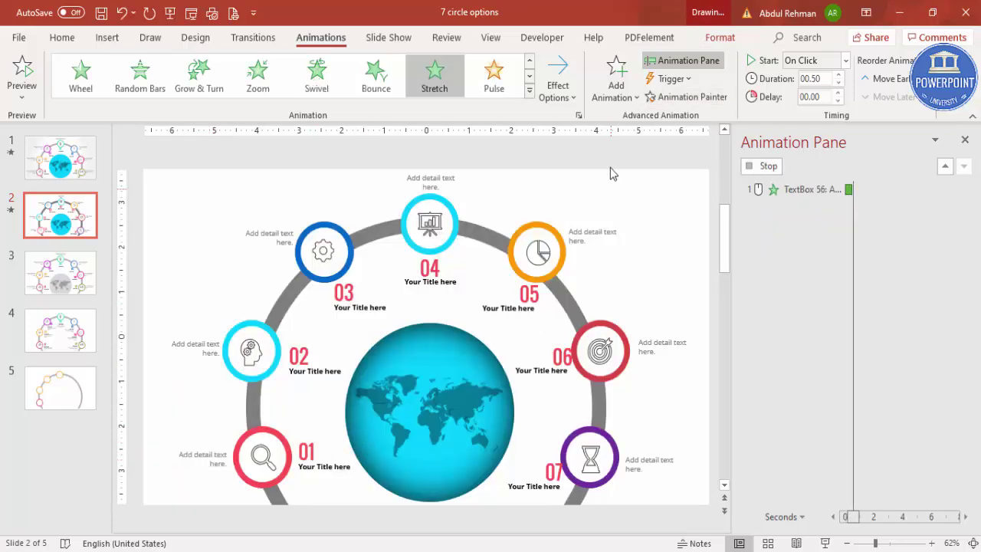
{"action": "left_click", "coordinate": [557, 85]}
{"action": "left_click", "coordinate": [619, 244]}
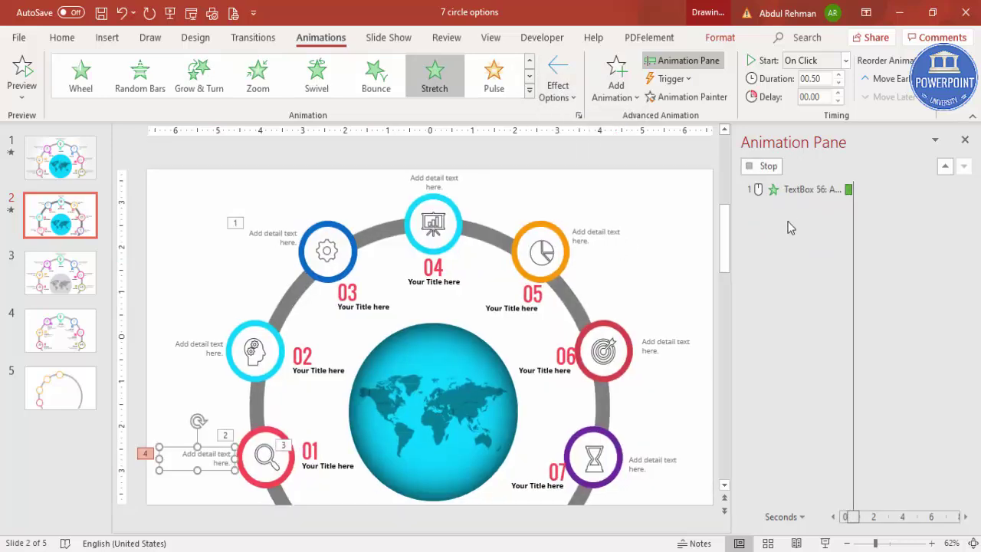
Step: Set the 01 title and detail text stretches to Start With Previous, then preview the slide
{"action": "left_click", "coordinate": [783, 205]}
{"action": "left_click", "coordinate": [791, 188]}
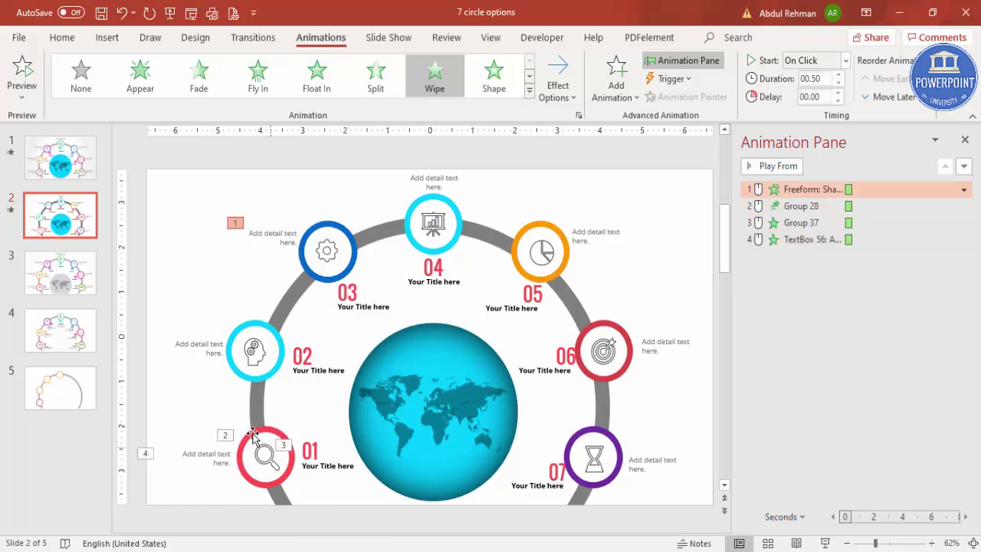
{"action": "left_click", "coordinate": [799, 223]}
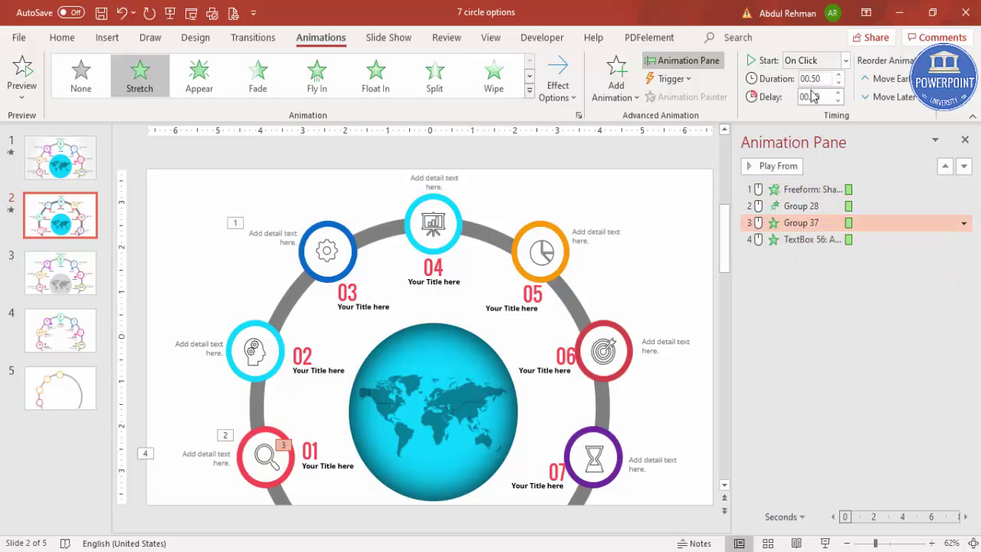
{"action": "left_click", "coordinate": [847, 60]}
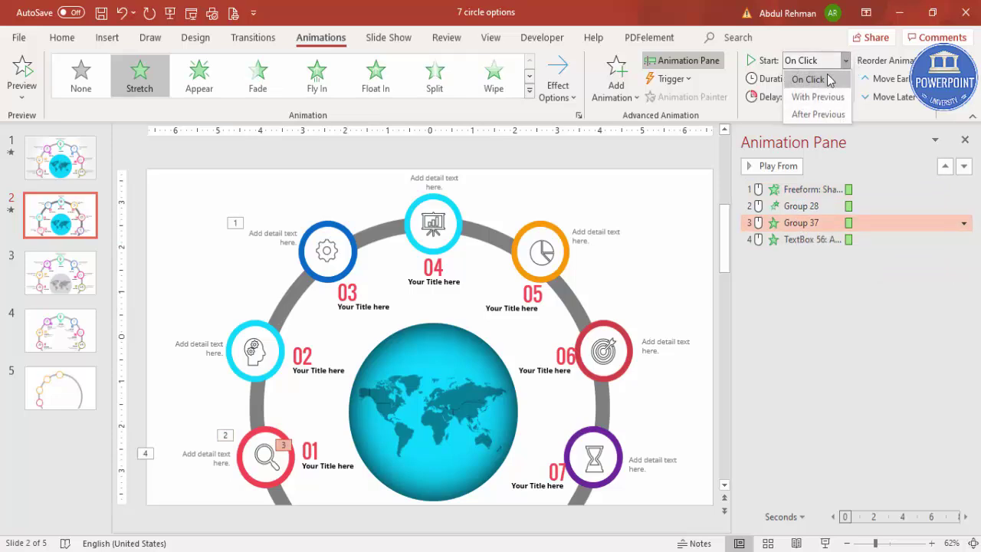
{"action": "left_click", "coordinate": [815, 97]}
{"action": "left_click", "coordinate": [812, 239]}
{"action": "left_click", "coordinate": [846, 60]}
{"action": "left_click", "coordinate": [815, 97]}
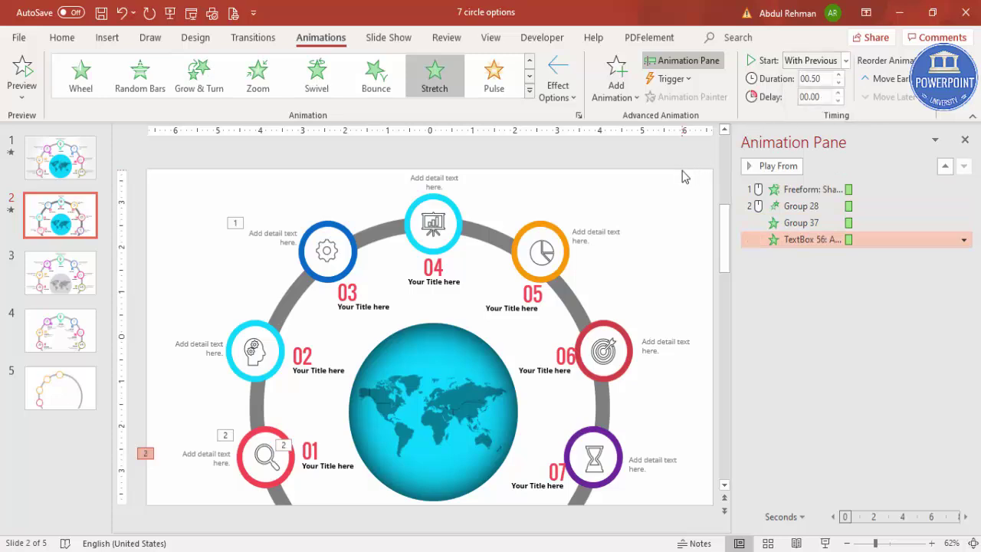
{"action": "left_click", "coordinate": [766, 165]}
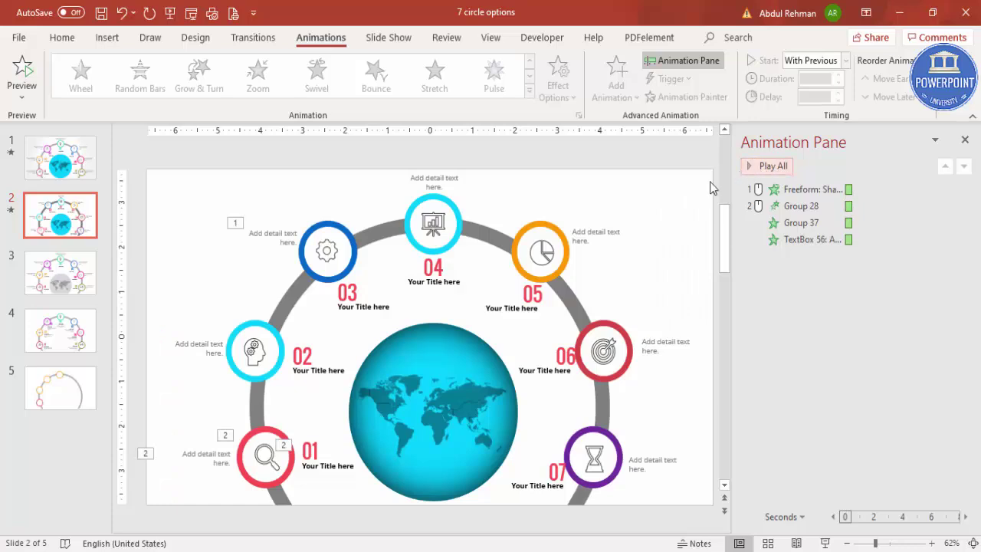
{"action": "left_click", "coordinate": [263, 450]}
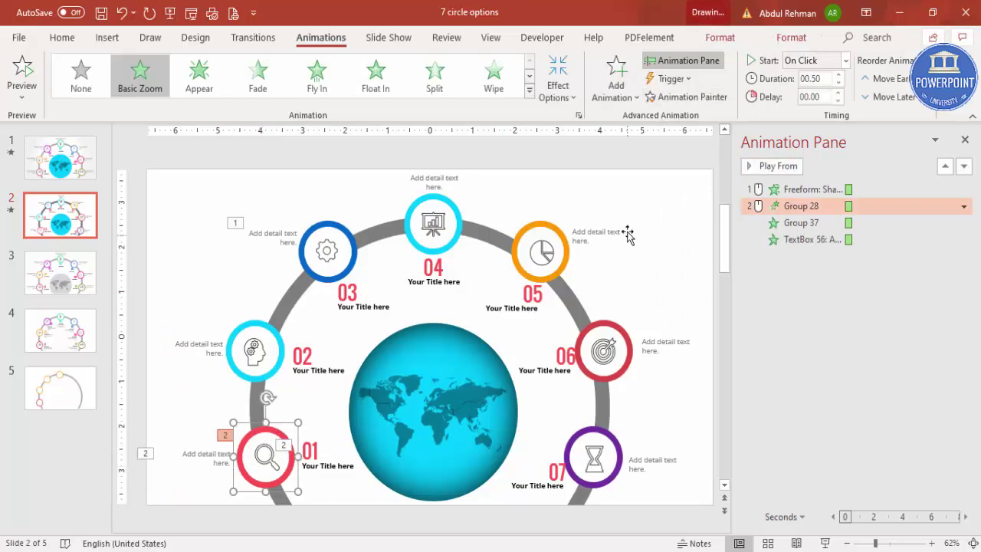
Step: Copy item 01's zoom and stretch animations onto the 02 circle, title and detail text
{"action": "left_click", "coordinate": [692, 96]}
{"action": "left_click", "coordinate": [255, 350]}
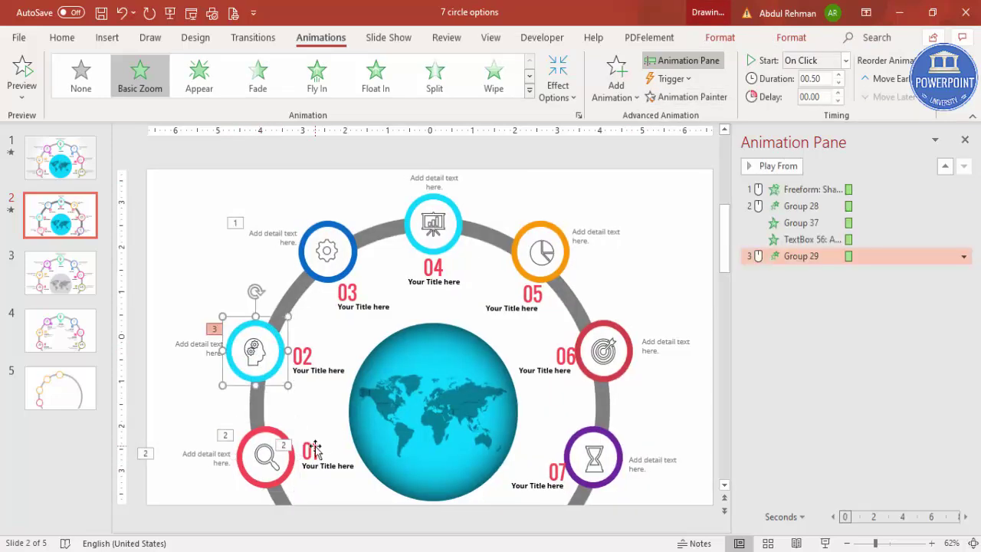
{"action": "left_click", "coordinate": [311, 451]}
{"action": "left_click", "coordinate": [691, 96]}
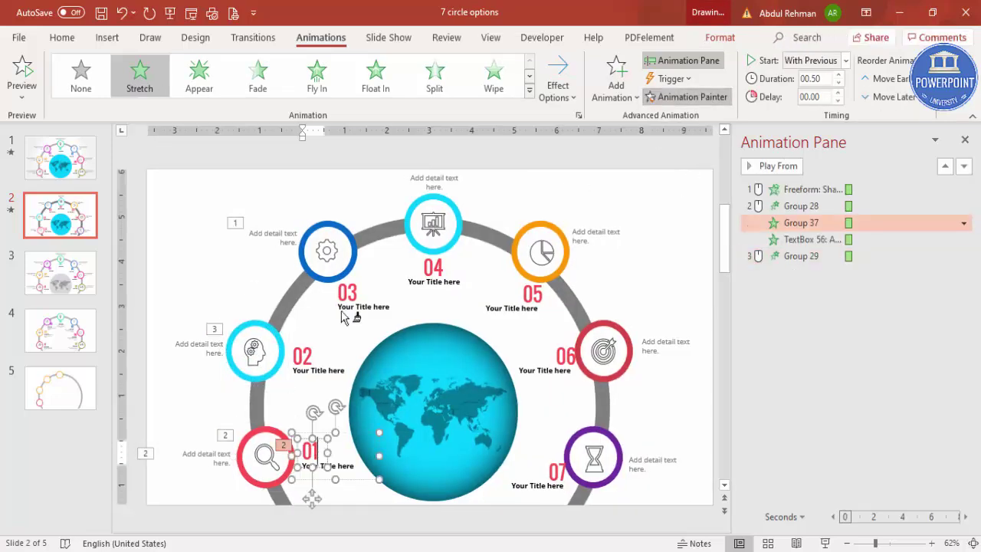
{"action": "left_click", "coordinate": [309, 359]}
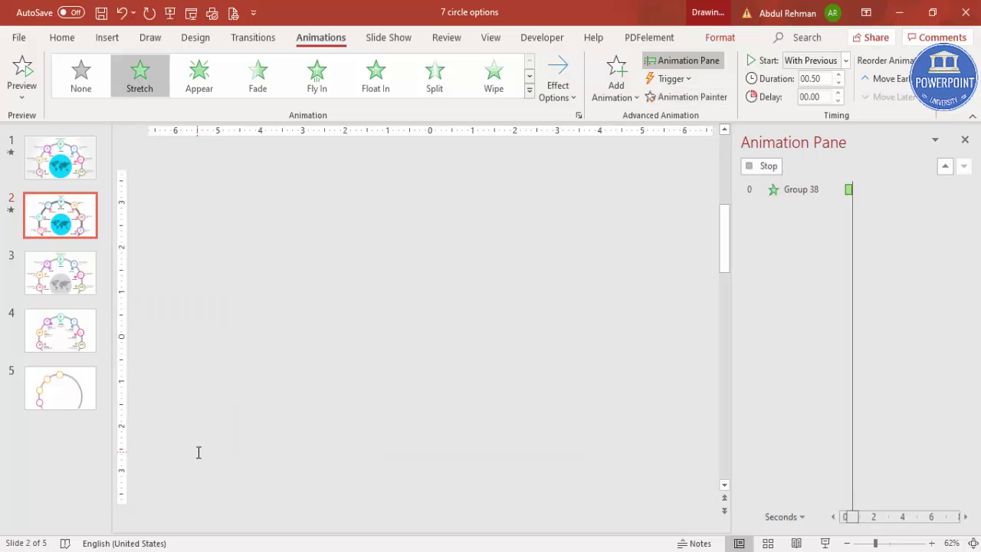
{"action": "left_click", "coordinate": [199, 452]}
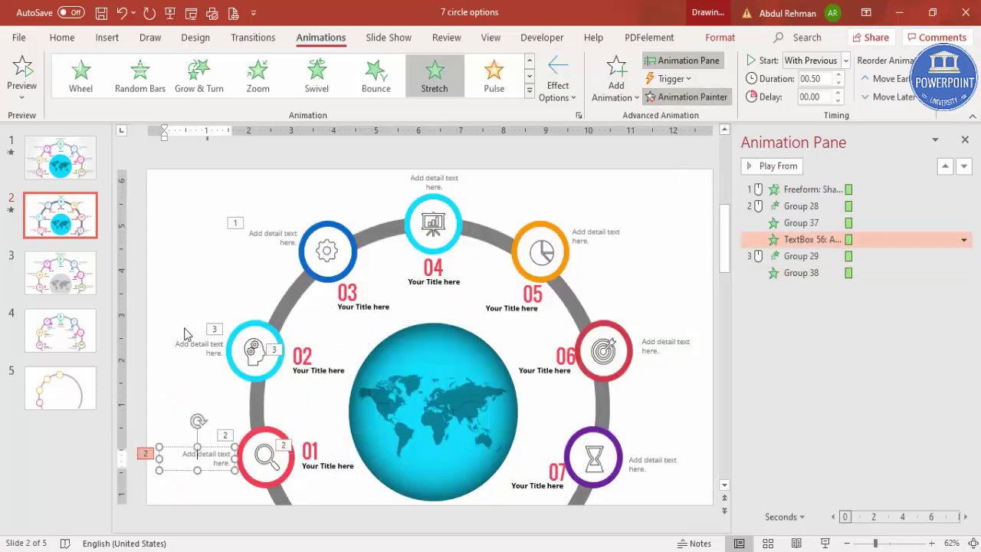
{"action": "left_click", "coordinate": [208, 349]}
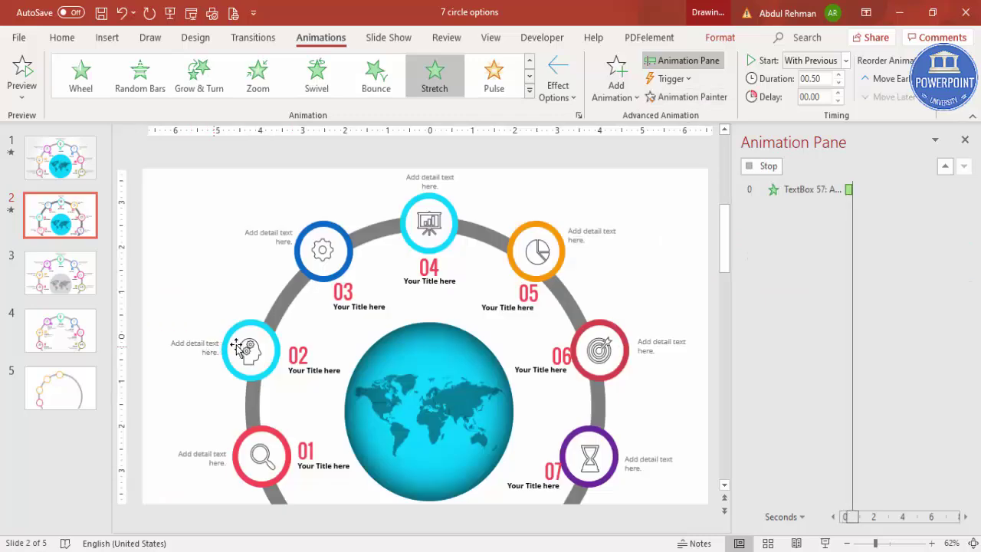
Step: Copy item 02's animations onto the 03 circle, title and detail text, then play all
{"action": "left_click", "coordinate": [254, 345]}
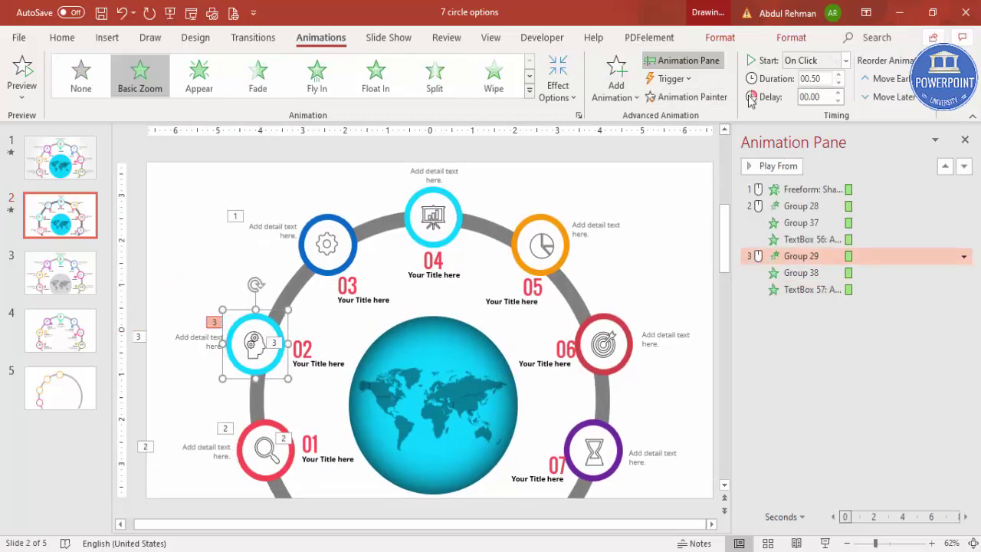
{"action": "left_click", "coordinate": [722, 93]}
{"action": "left_click", "coordinate": [334, 230]}
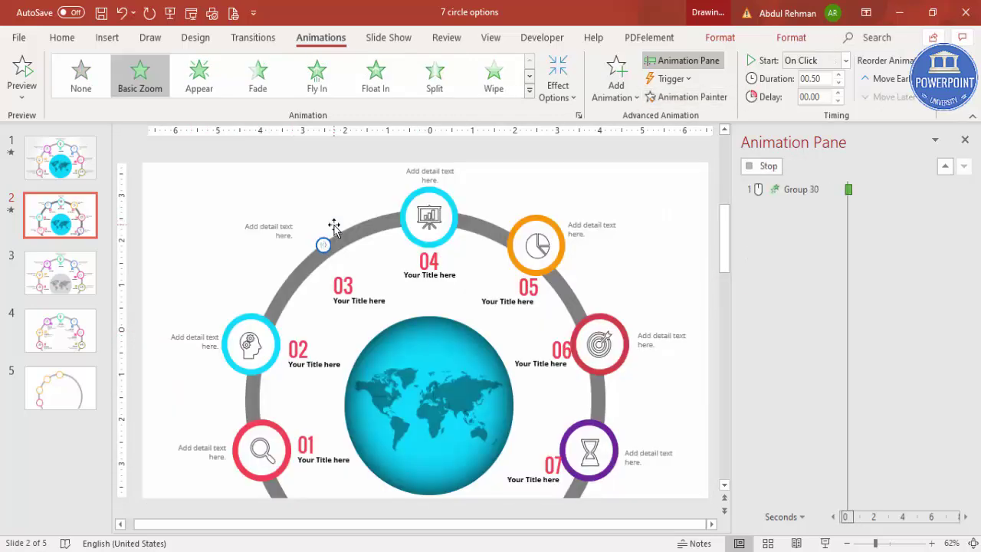
{"action": "left_click", "coordinate": [303, 348]}
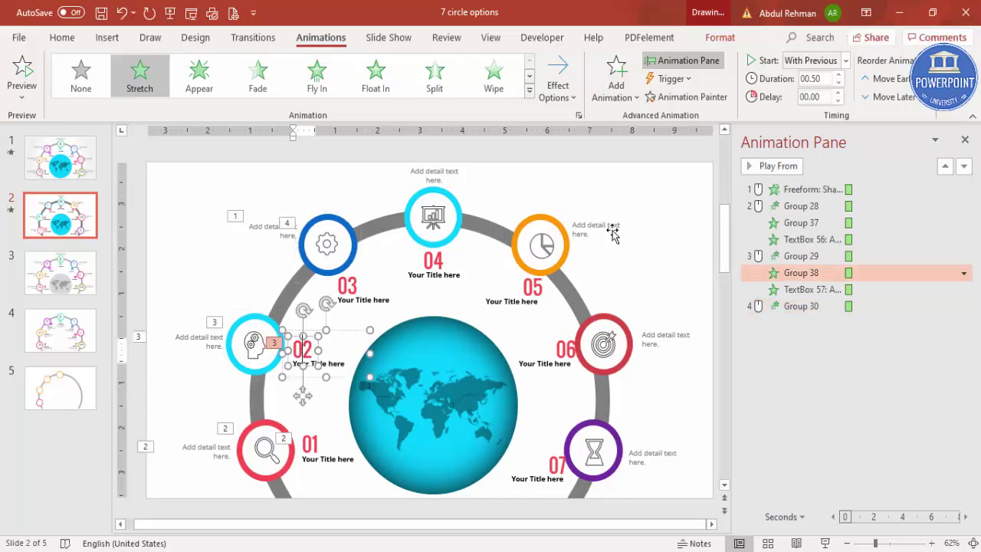
{"action": "left_click", "coordinate": [686, 97]}
{"action": "left_click", "coordinate": [361, 290]}
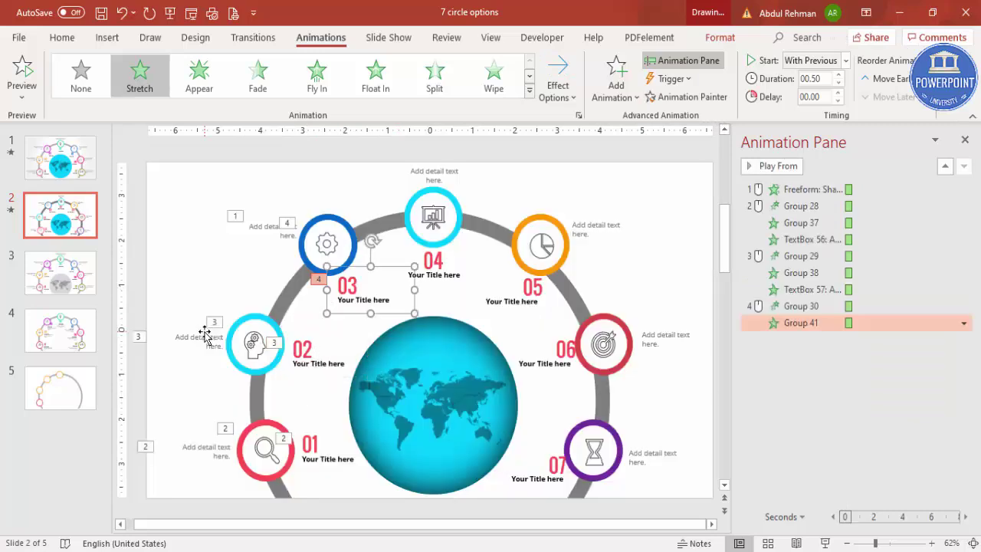
{"action": "left_click", "coordinate": [203, 334]}
{"action": "left_click", "coordinate": [267, 230]}
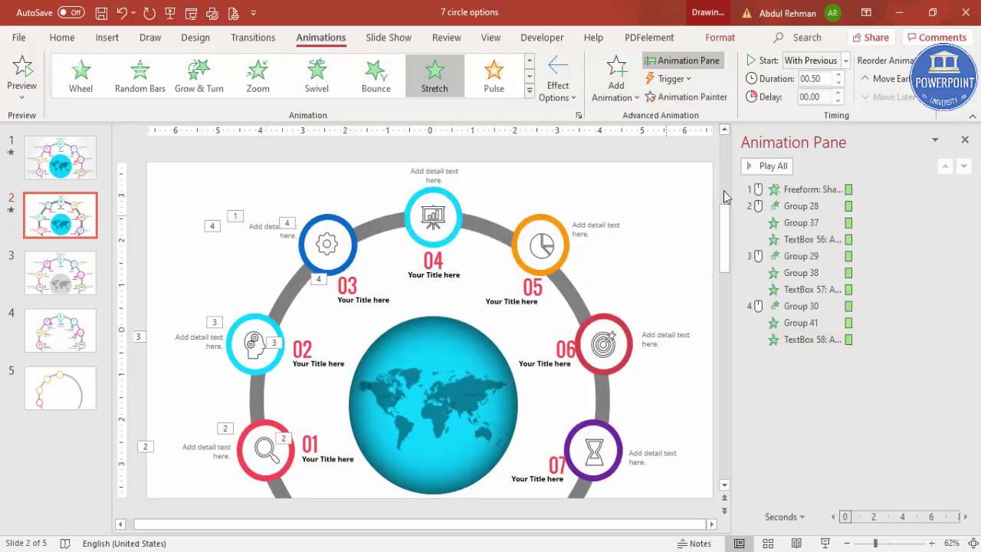
{"action": "left_click", "coordinate": [762, 168]}
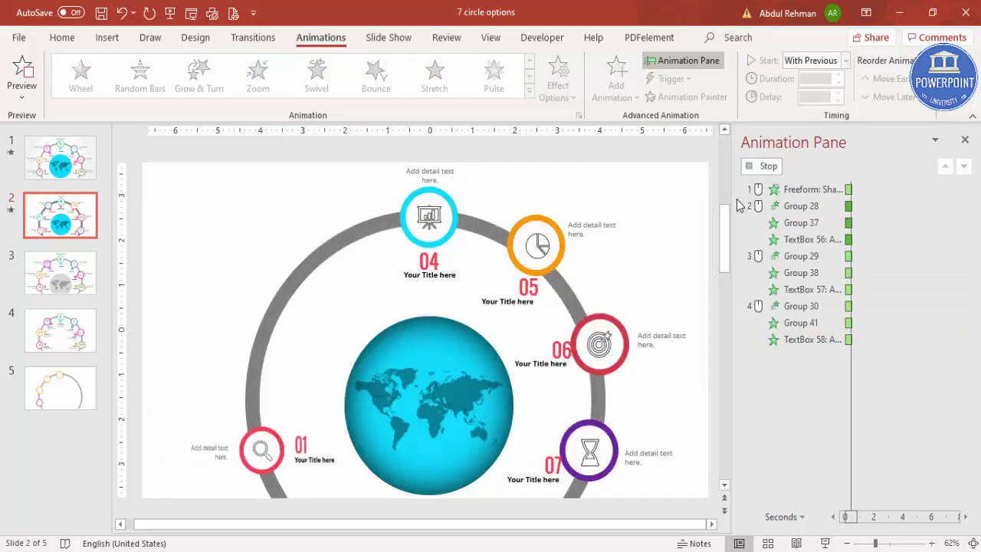